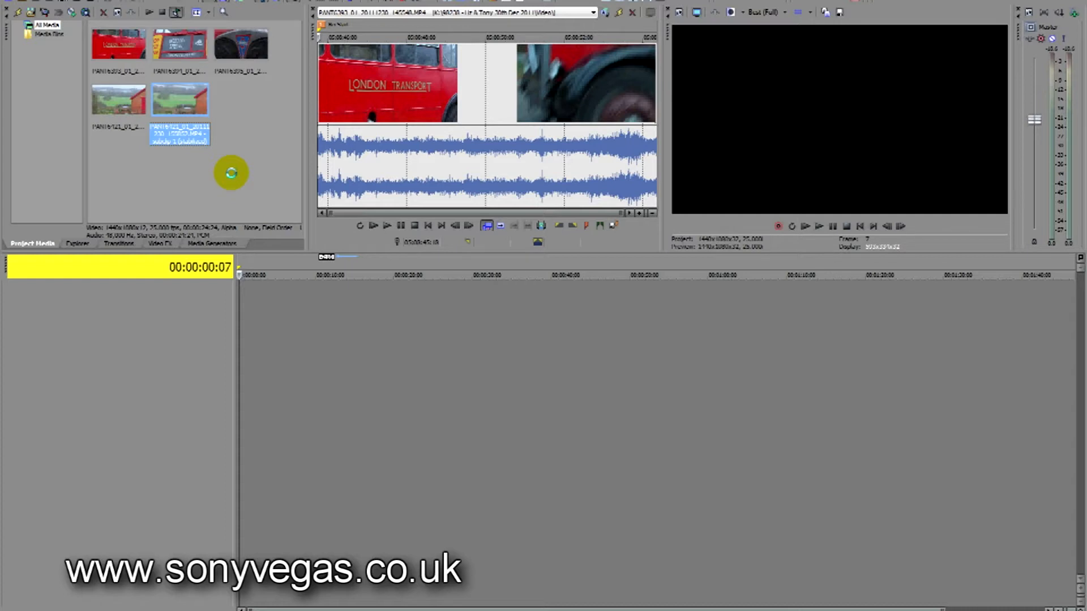
- Place the stabilised PANT6421 subclip at the start of the empty timeline and scrub through its footage
{"action": "left_click_drag", "start_coordinate": [231, 173], "coordinate": [384, 376]}
{"action": "left_click", "coordinate": [243, 372]}
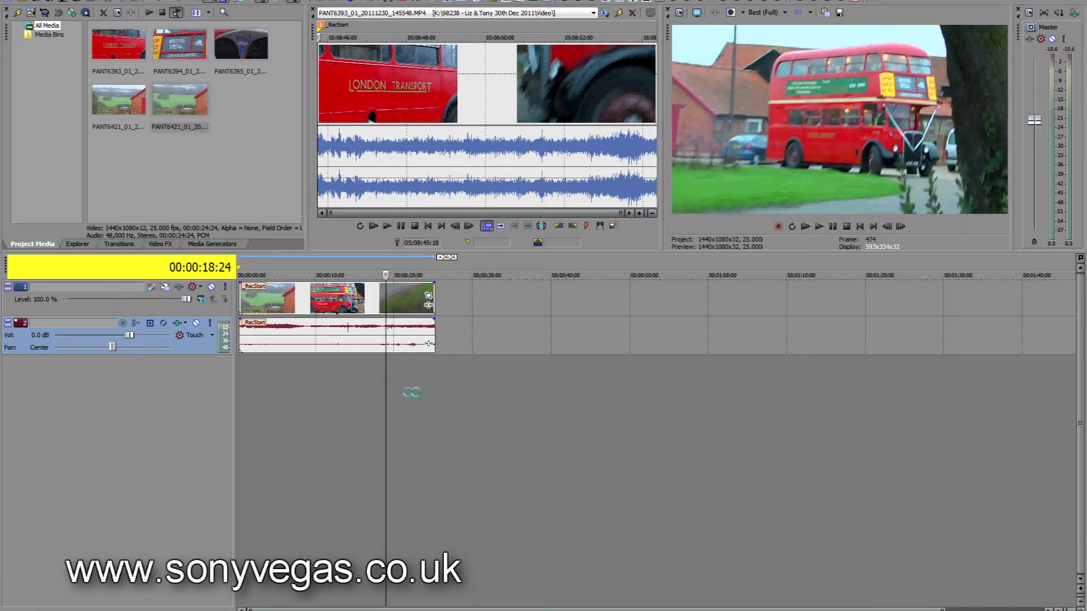
{"action": "left_click", "coordinate": [407, 392]}
{"action": "left_click_drag", "start_coordinate": [407, 393], "coordinate": [339, 391]}
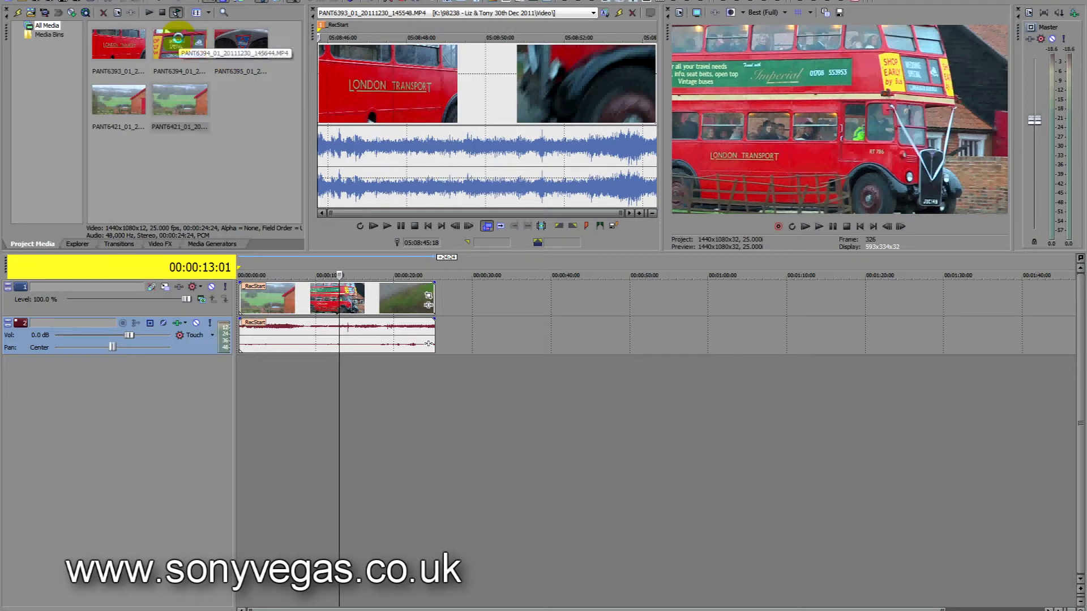
- Add the clip PANT6394_01_20111230_145644.MP4 on new tracks below the first clip, starting at about 21 seconds
{"action": "left_click_drag", "start_coordinate": [178, 38], "coordinate": [410, 383]}
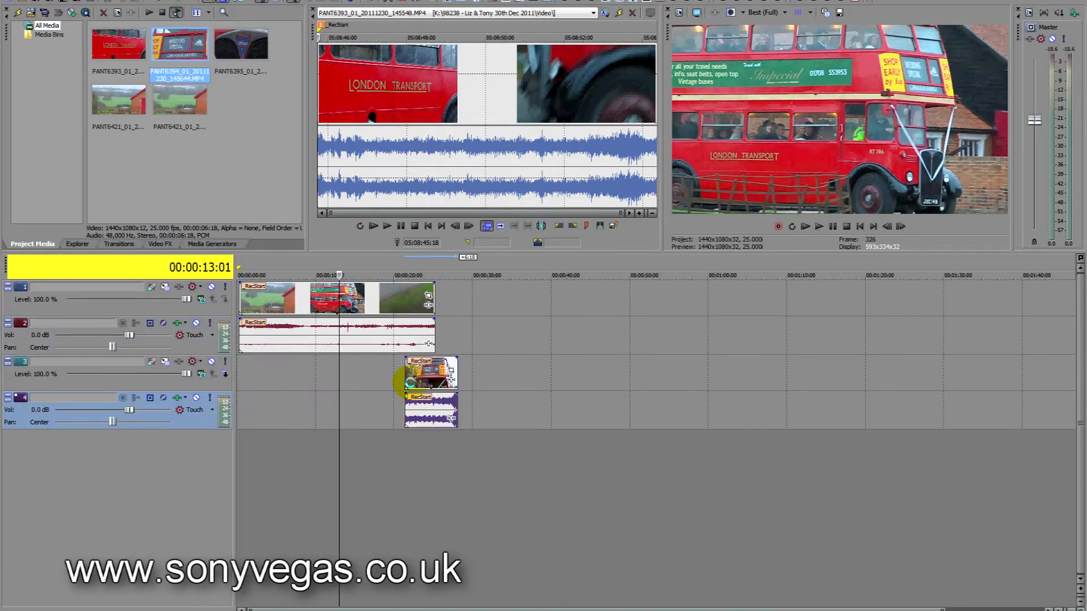
{"action": "left_click", "coordinate": [385, 449]}
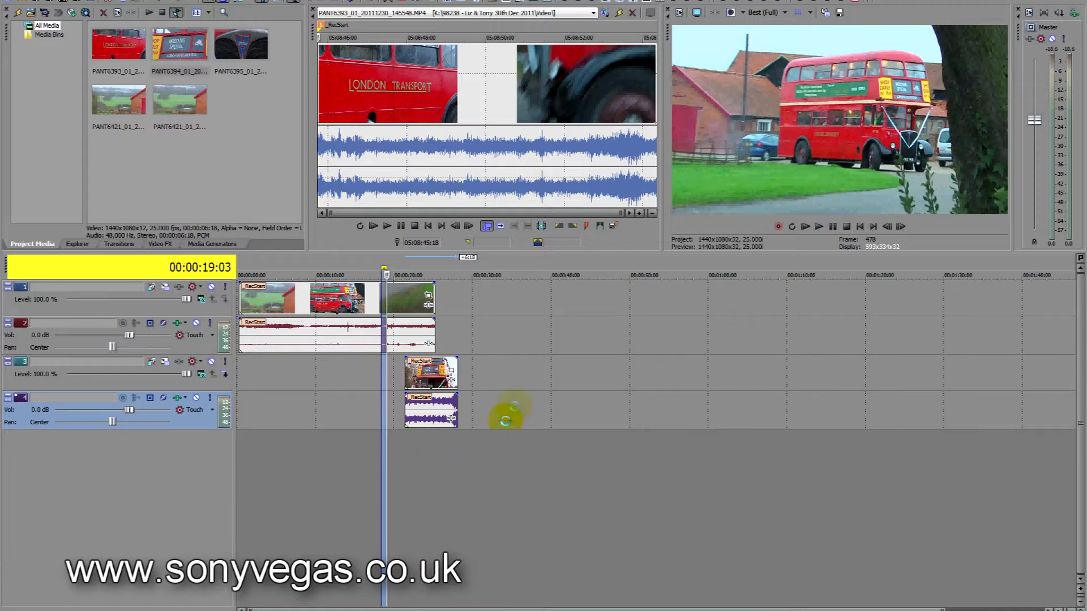
{"action": "left_click", "coordinate": [420, 432]}
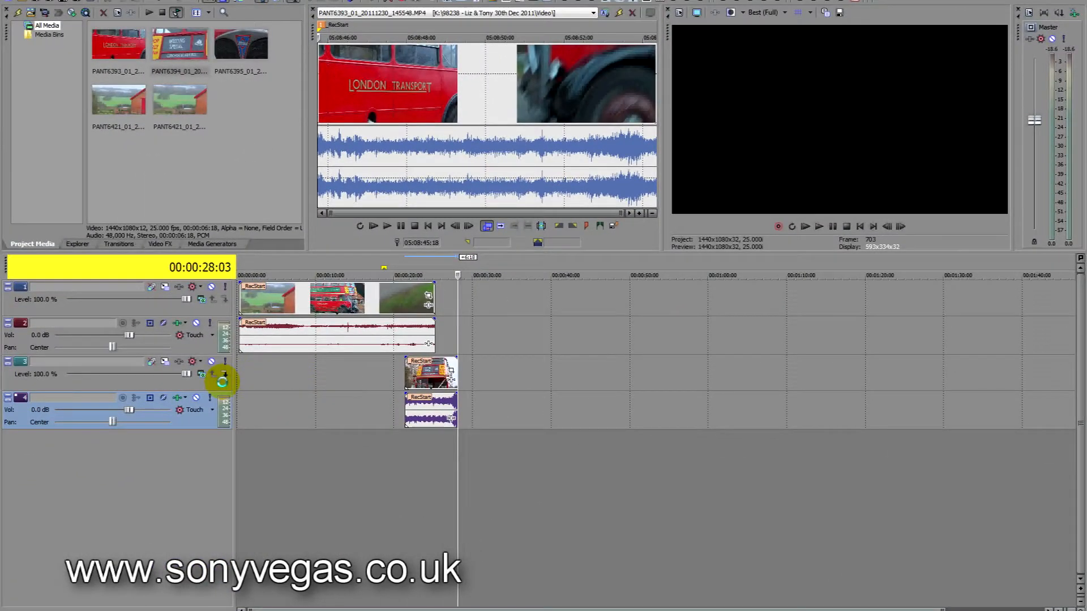
- Move the second clip's video track above the main video track and shift the clip to start at about 12 seconds
{"action": "left_click_drag", "start_coordinate": [222, 382], "coordinate": [233, 286]}
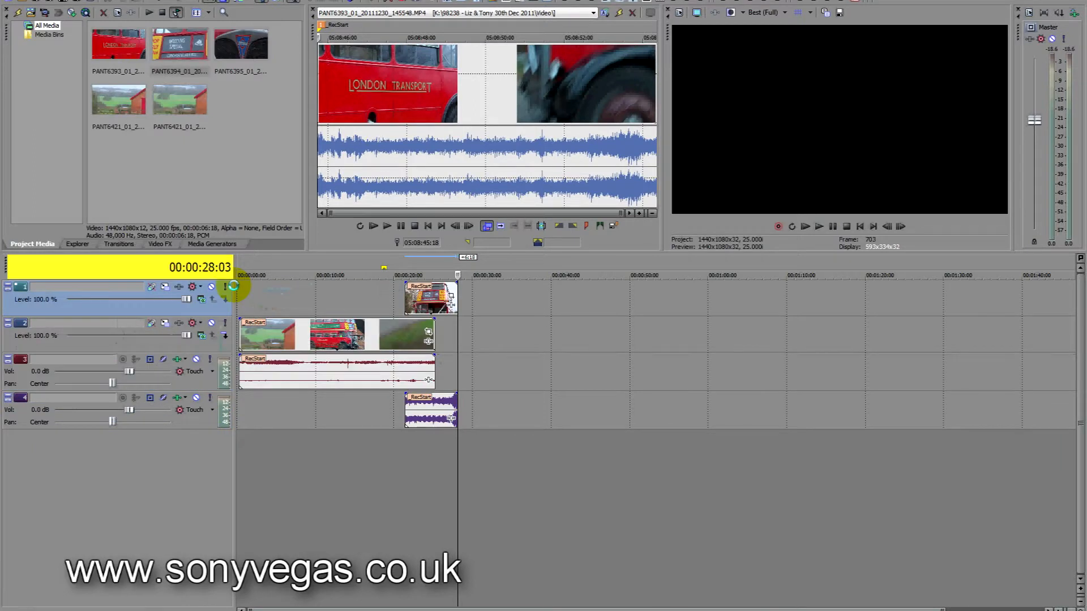
{"action": "left_click_drag", "start_coordinate": [408, 294], "coordinate": [349, 292]}
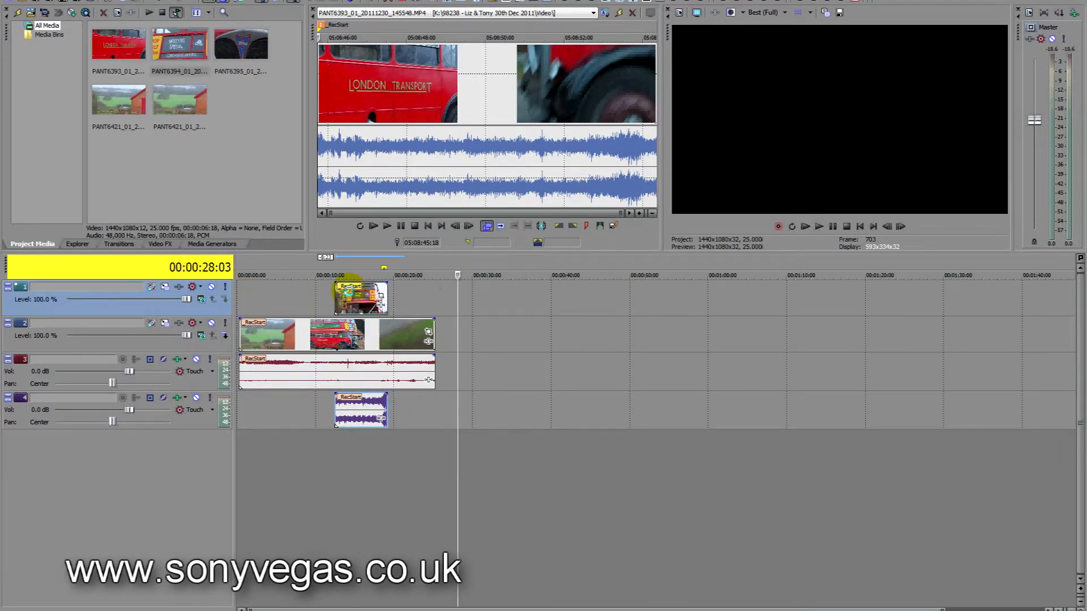
- Silence both clips by lowering the gain of their audio events to -Inf. dB
{"action": "left_click_drag", "start_coordinate": [200, 419], "coordinate": [219, 431]}
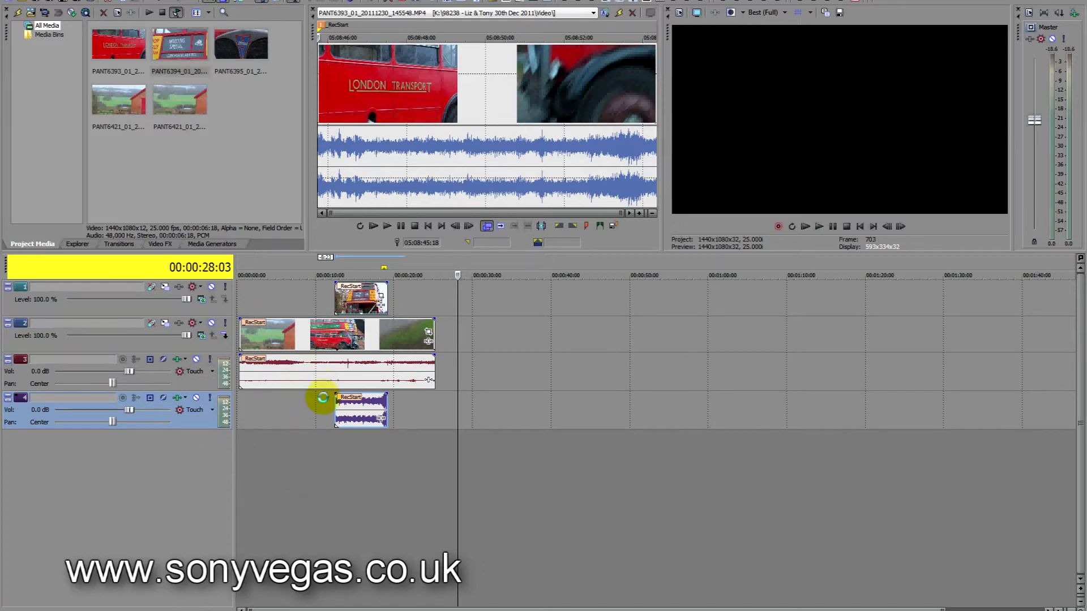
{"action": "left_click", "coordinate": [361, 430]}
{"action": "scroll", "coordinate": [362, 429], "scroll_direction": "up", "scroll_amount": 3}
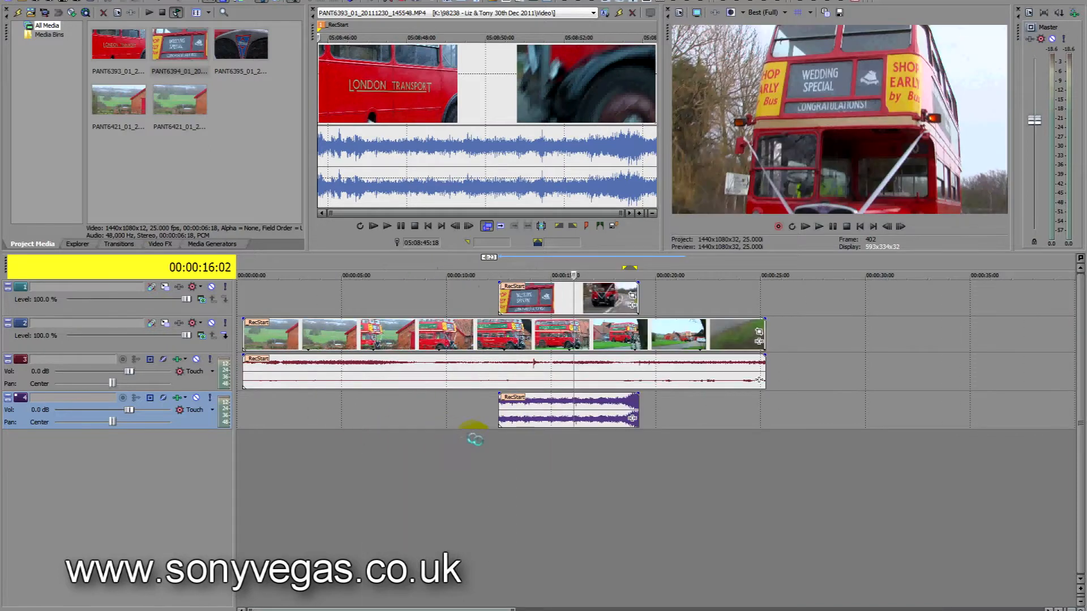
{"action": "left_click_drag", "start_coordinate": [560, 392], "coordinate": [557, 434]}
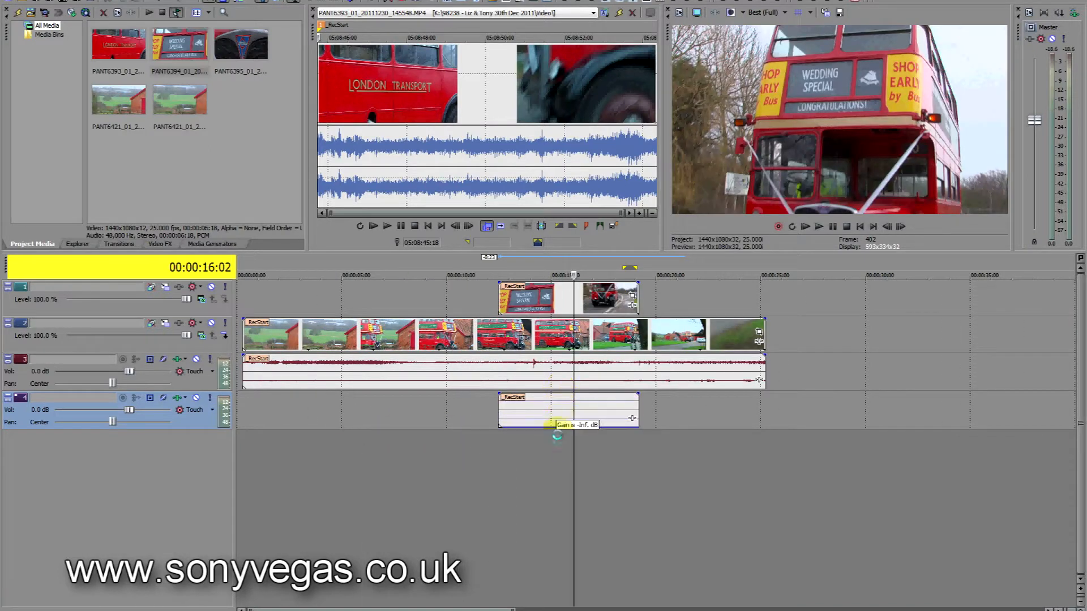
{"action": "left_click", "coordinate": [478, 291]}
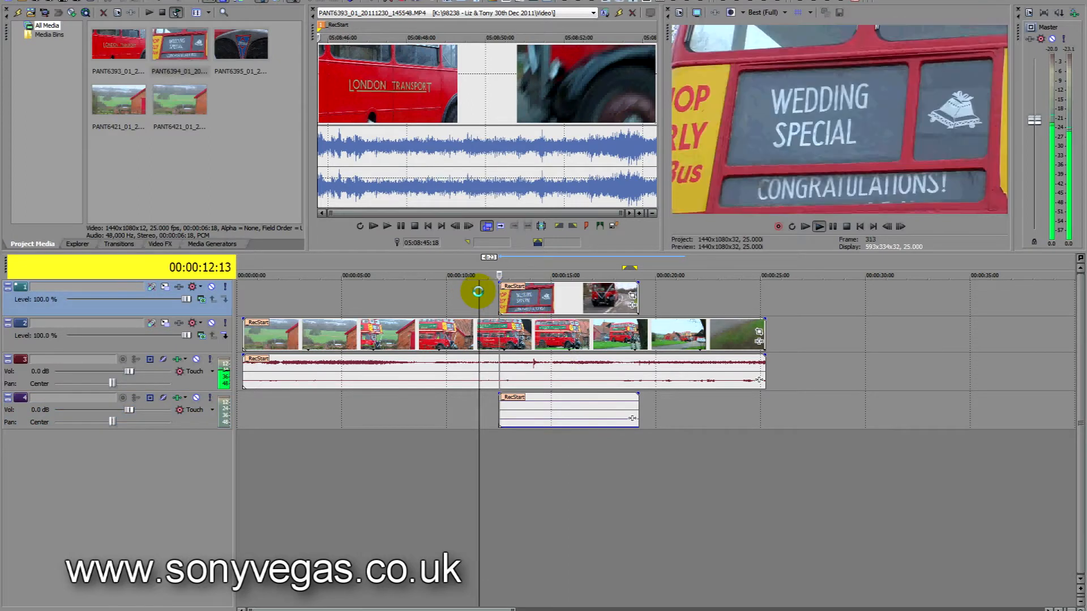
{"action": "left_click_drag", "start_coordinate": [460, 357], "coordinate": [464, 395]}
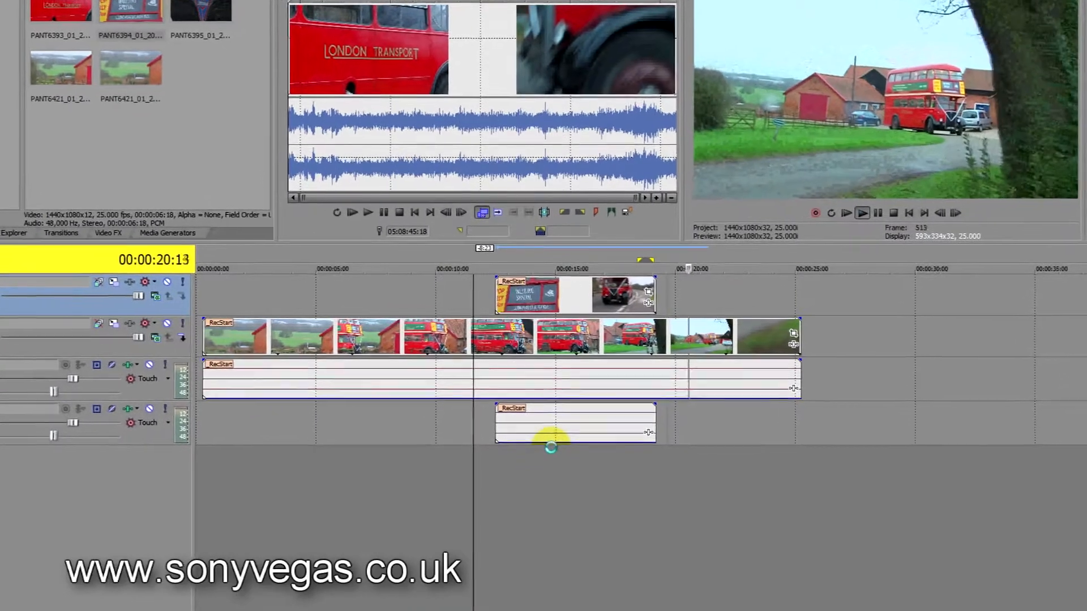
- Stop playback and move the overlay clip 2:24 earlier so it starts at about 9 seconds
{"action": "key", "text": "Return"}
{"action": "left_click_drag", "start_coordinate": [549, 296], "coordinate": [478, 296]}
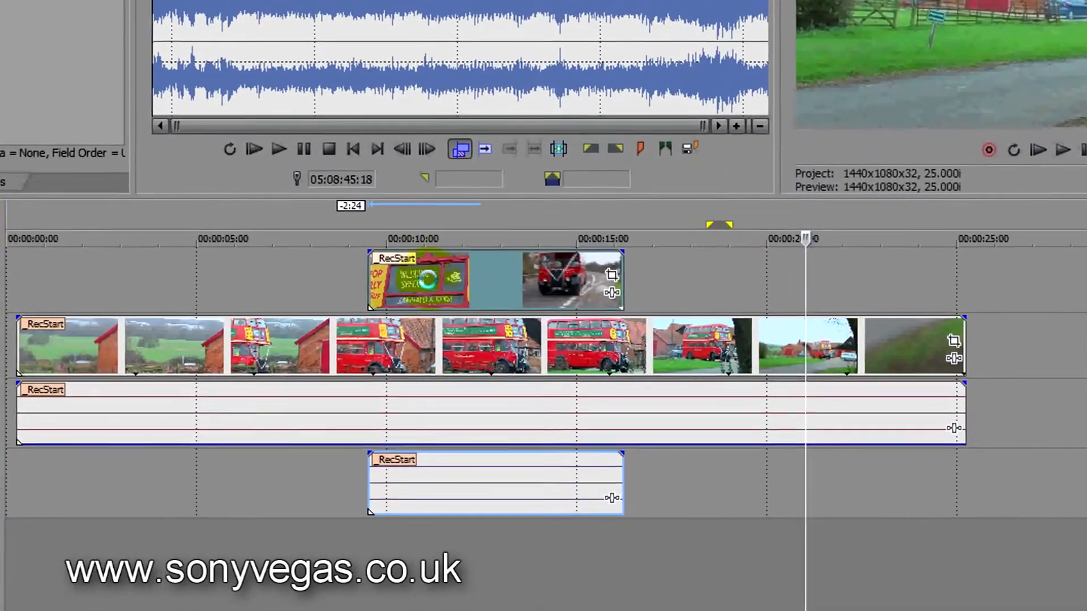
{"action": "left_click", "coordinate": [446, 279]}
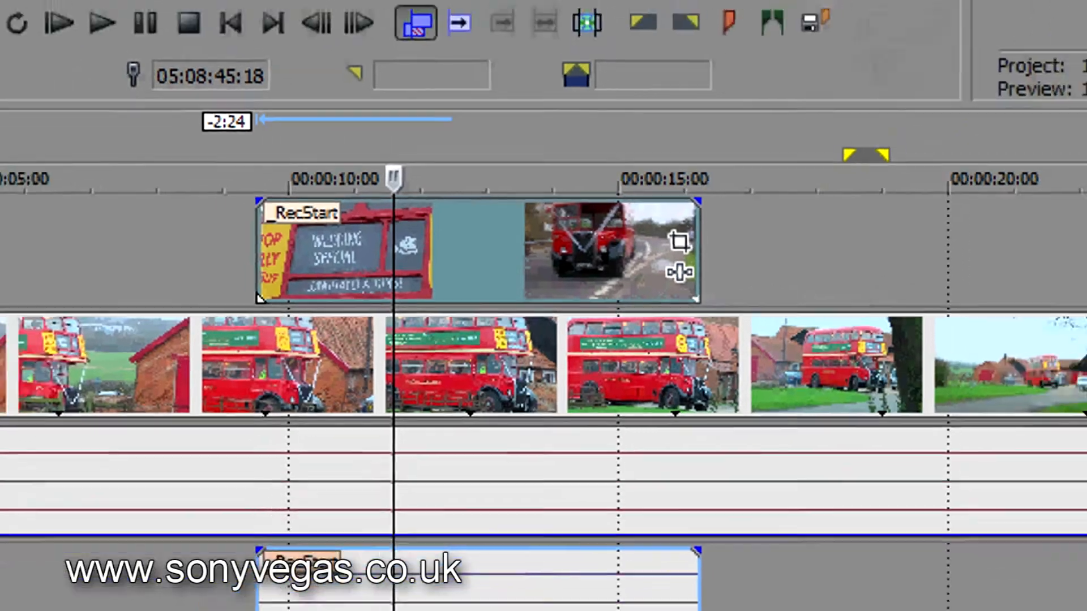
- Use Event Pan/Crop on the overlay clip to shrink it into a small inset in the picture's upper-right area
{"action": "left_click", "coordinate": [712, 227]}
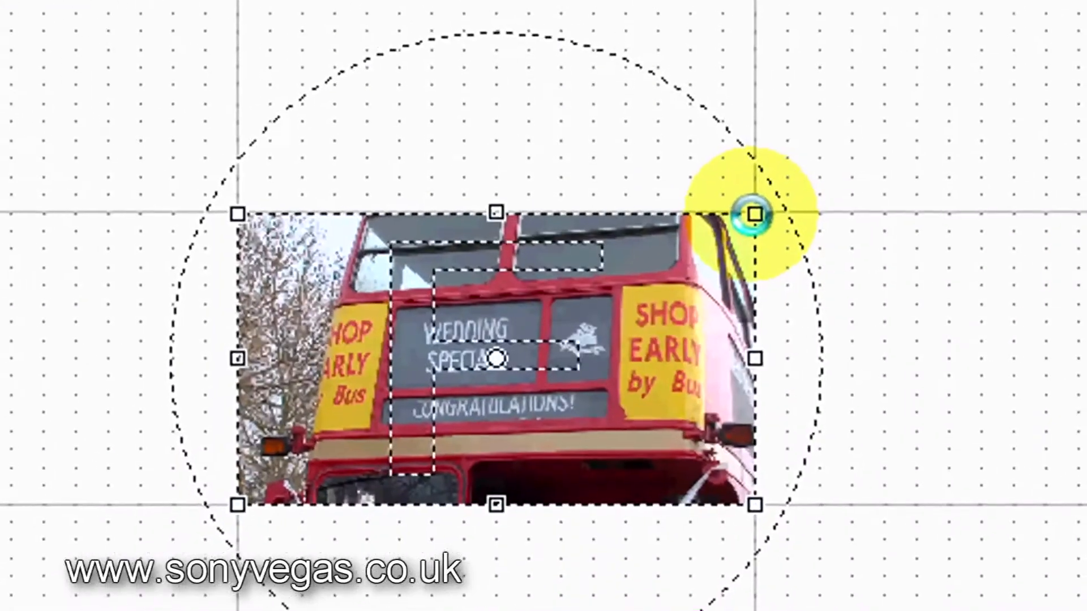
{"action": "left_click_drag", "start_coordinate": [729, 230], "coordinate": [940, 144]}
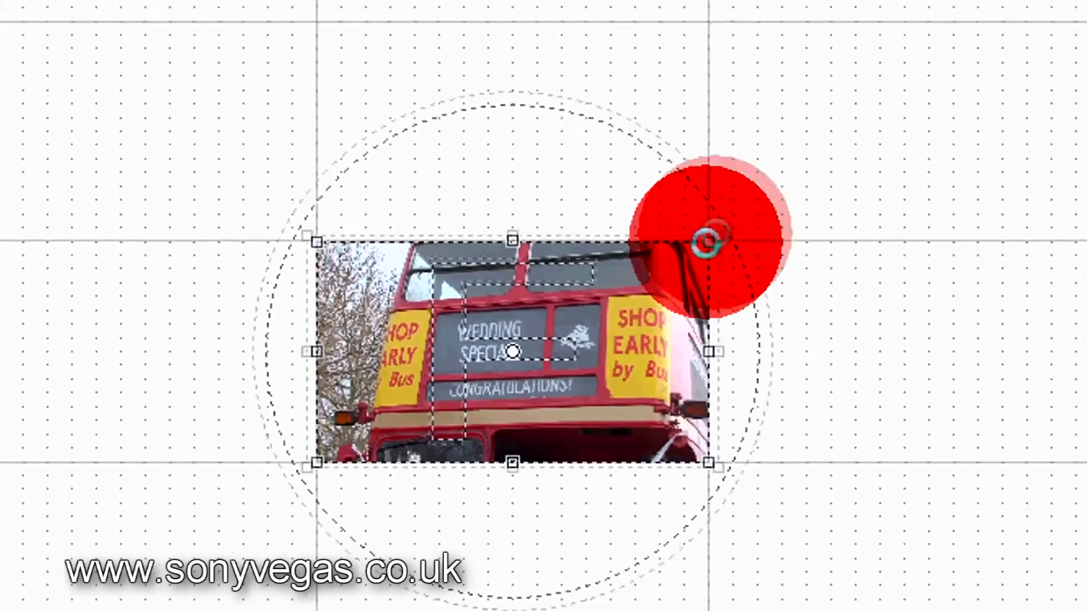
{"action": "left_click_drag", "start_coordinate": [858, 184], "coordinate": [1070, 73]}
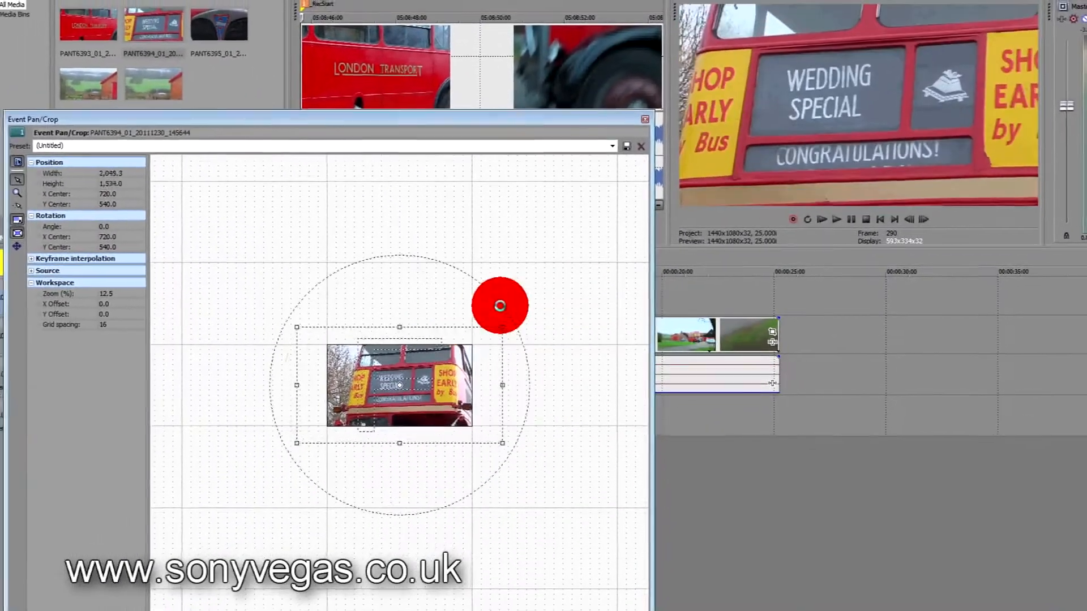
{"action": "left_click_drag", "start_coordinate": [594, 290], "coordinate": [616, 279]}
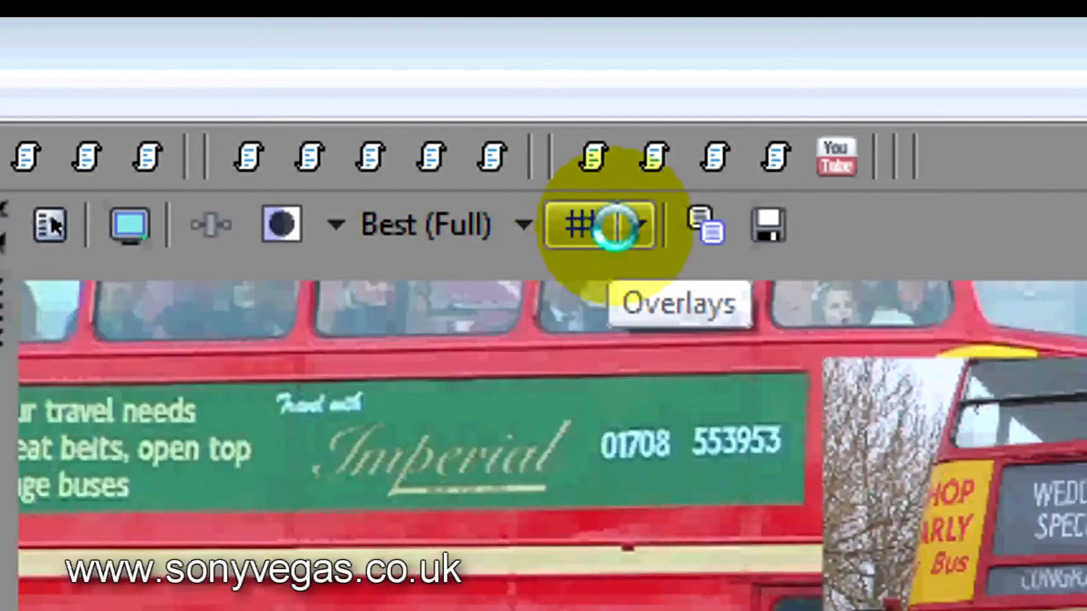
- Display the Safe Areas overlay and align the inset with the inner safe area's upper-right corner, with X Center -48.0 and Y Center 1,132.0
{"action": "left_click", "coordinate": [628, 223]}
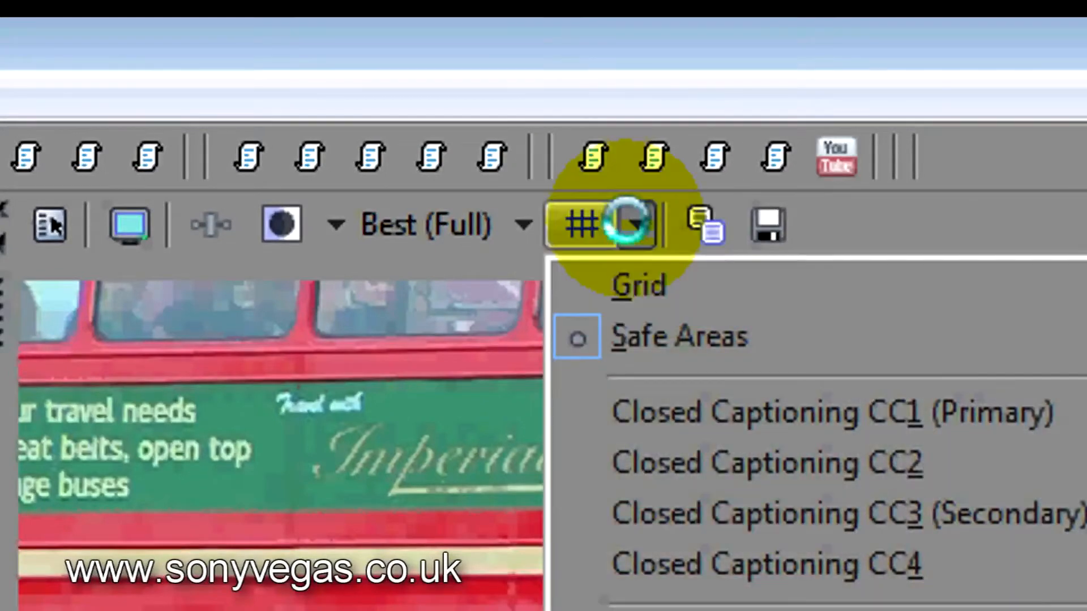
{"action": "left_click", "coordinate": [659, 337]}
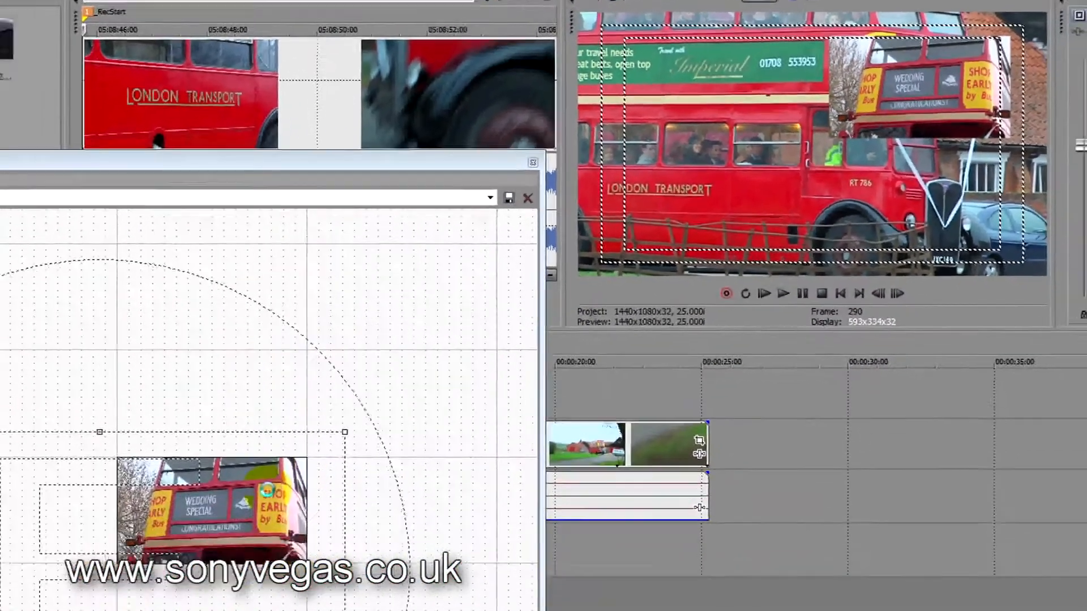
{"action": "left_click_drag", "start_coordinate": [293, 461], "coordinate": [308, 459]}
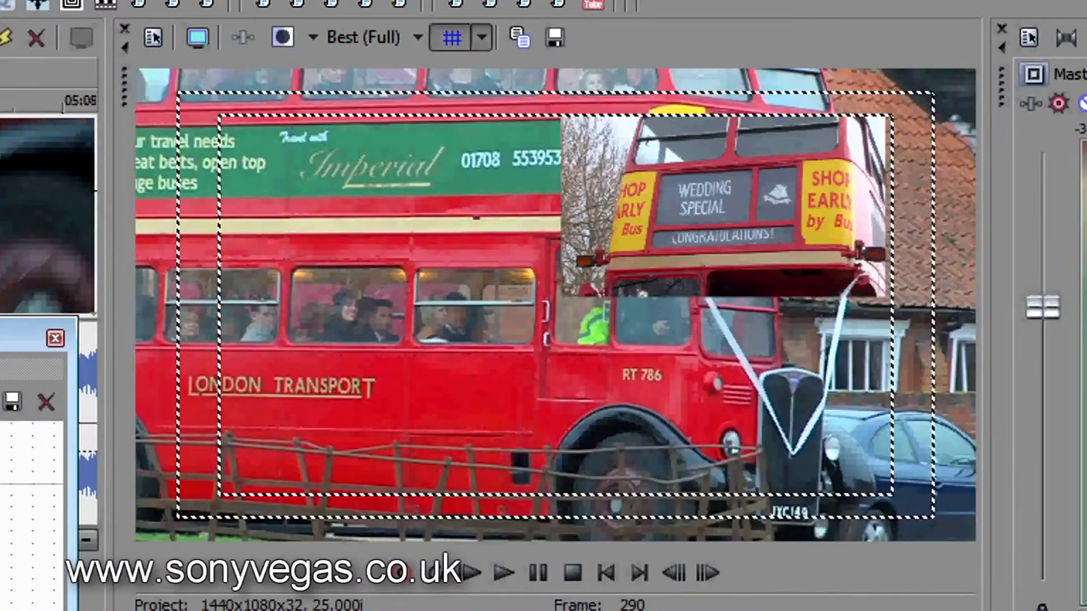
{"action": "key", "text": "Right"}
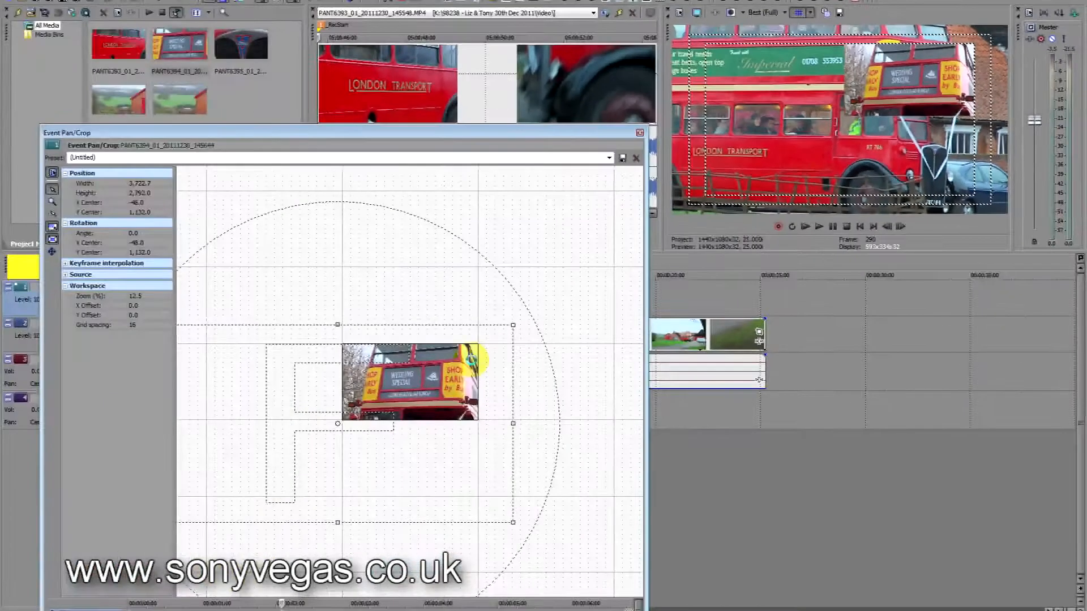
{"action": "left_click_drag", "start_coordinate": [538, 199], "coordinate": [512, 175]}
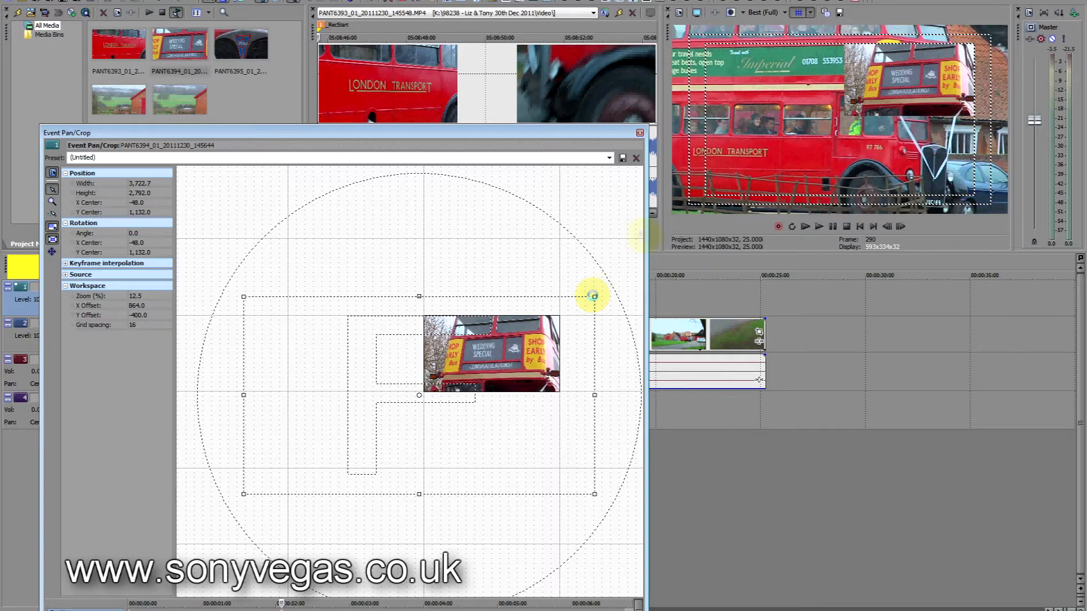
{"action": "left_click", "coordinate": [638, 133]}
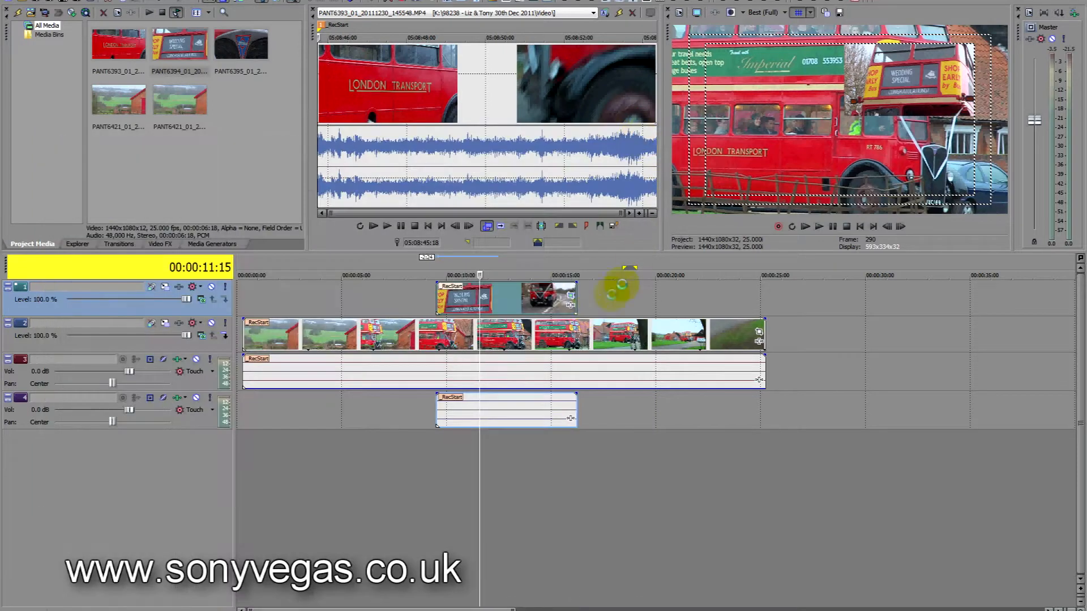
- Play the timeline from about 8 seconds to review how the overlay clip appears over the main clip
{"action": "left_click", "coordinate": [413, 296]}
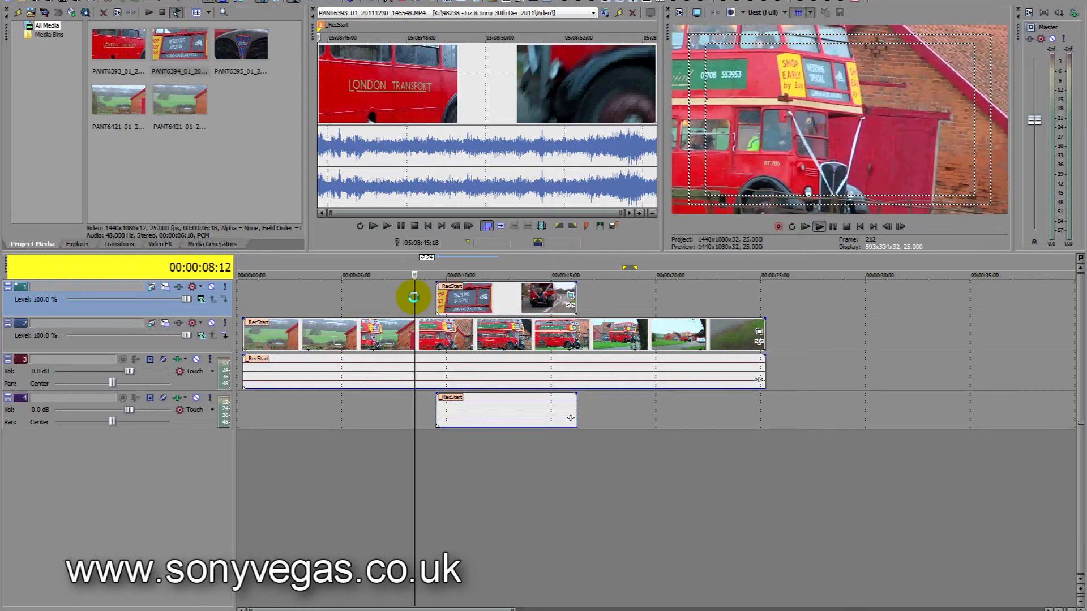
{"action": "key", "text": "space"}
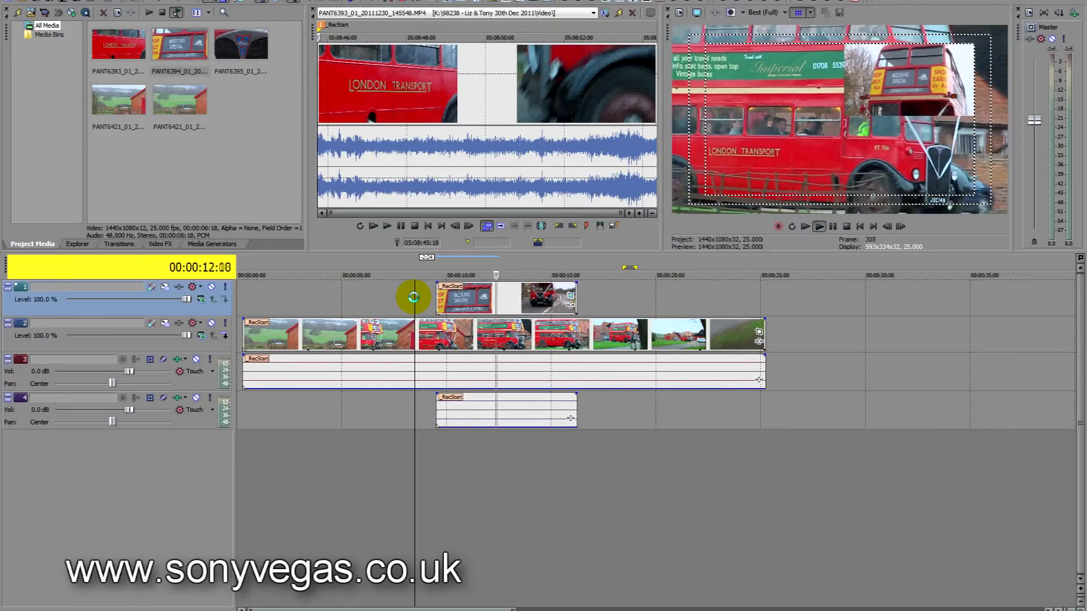
{"action": "left_click", "coordinate": [419, 297]}
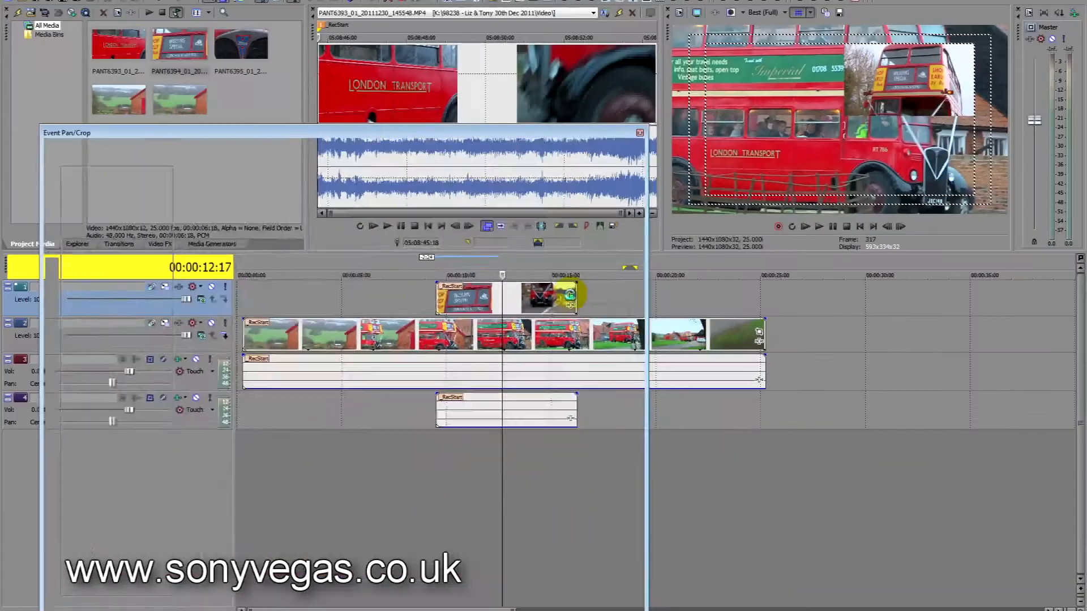
- Reopen Event Pan/Crop for the overlay clip and reposition its window so the keyframe timeline is accessible
{"action": "left_click", "coordinate": [669, 253]}
{"action": "left_click_drag", "start_coordinate": [562, 131], "coordinate": [565, 74]}
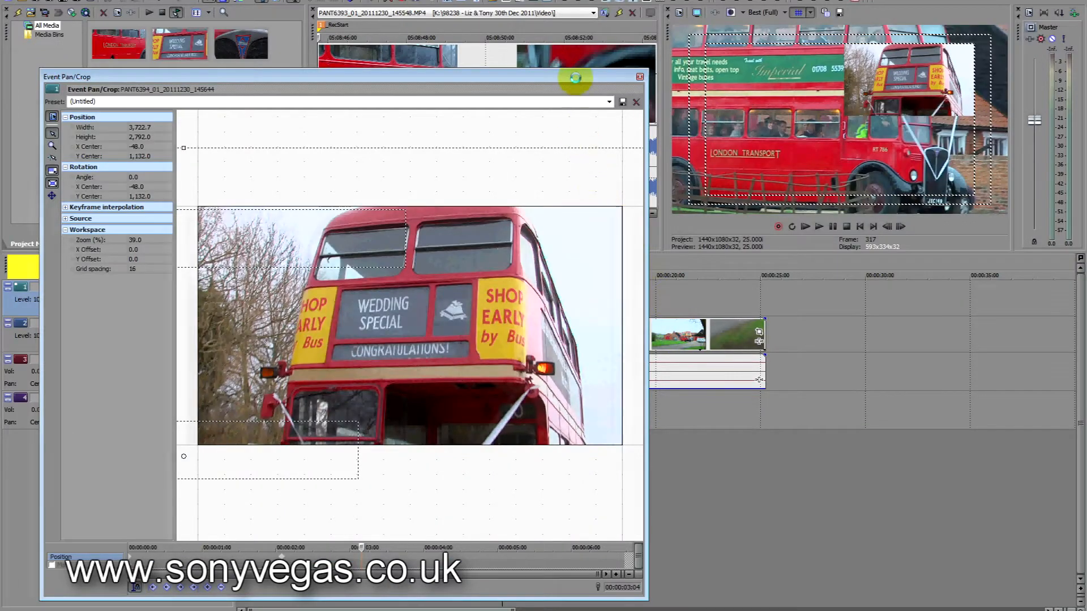
{"action": "left_click_drag", "start_coordinate": [576, 77], "coordinate": [508, 77]}
{"action": "mouse_move", "coordinate": [655, 297]}
{"action": "left_mouse_down"}
{"action": "mouse_move", "coordinate": [449, 293]}
{"action": "mouse_move", "coordinate": [515, 286]}
{"action": "mouse_move", "coordinate": [478, 296]}
{"action": "left_mouse_up"}
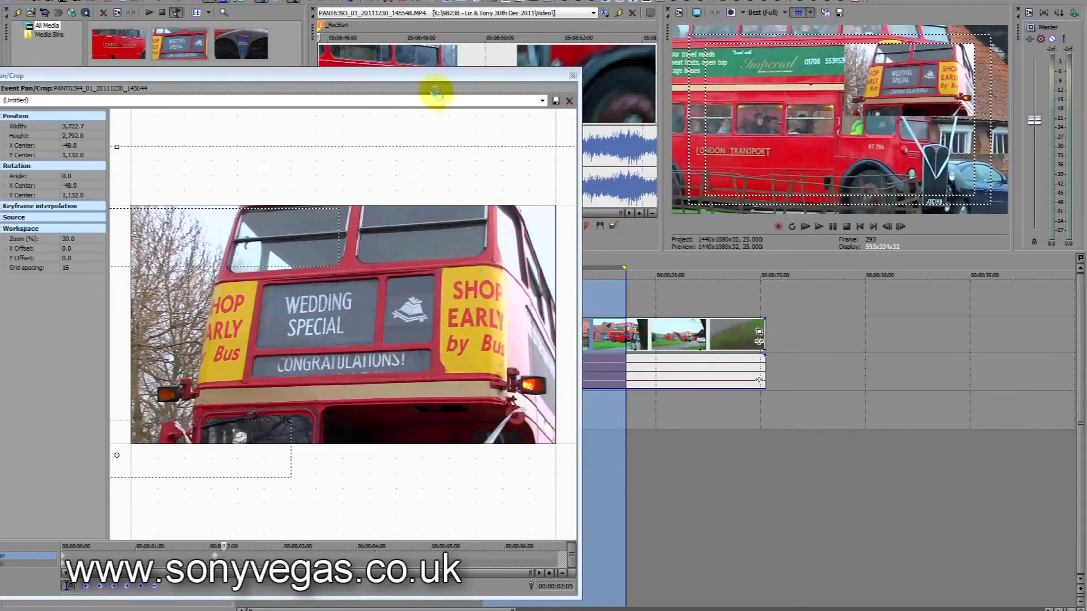
{"action": "left_click_drag", "start_coordinate": [434, 70], "coordinate": [558, 68]}
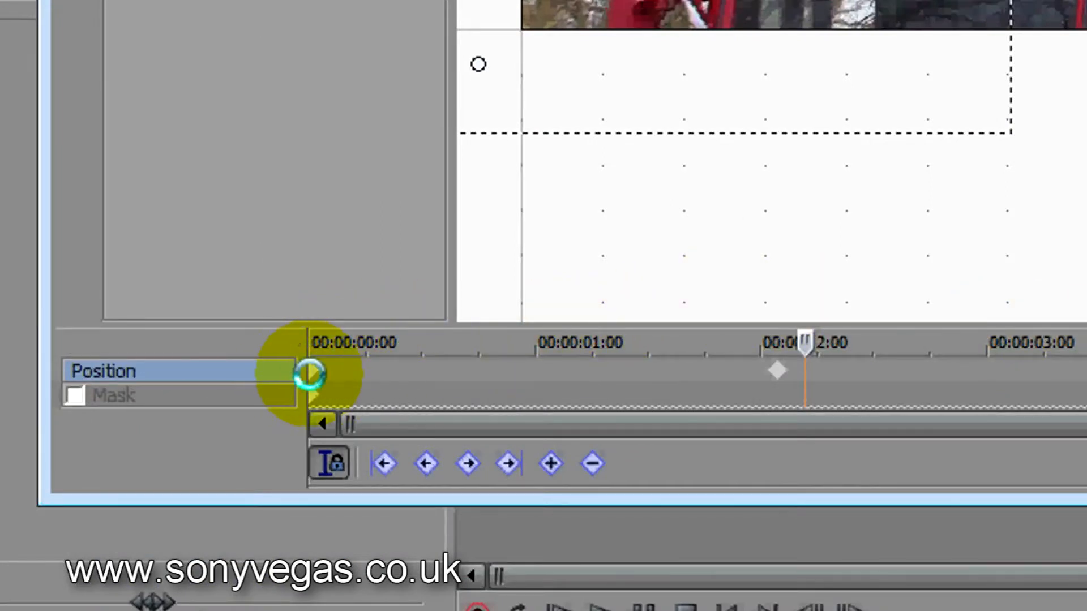
- Examine how the crop frame changes between the first and second position keyframes
{"action": "left_click", "coordinate": [310, 373]}
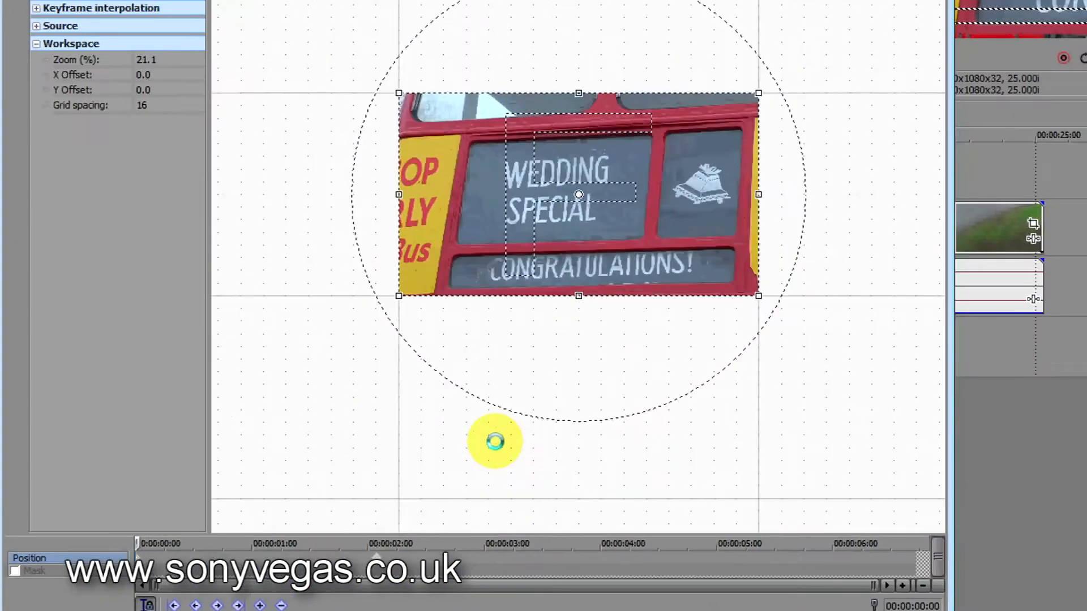
{"action": "scroll", "coordinate": [495, 442], "scroll_direction": "down", "scroll_amount": 2}
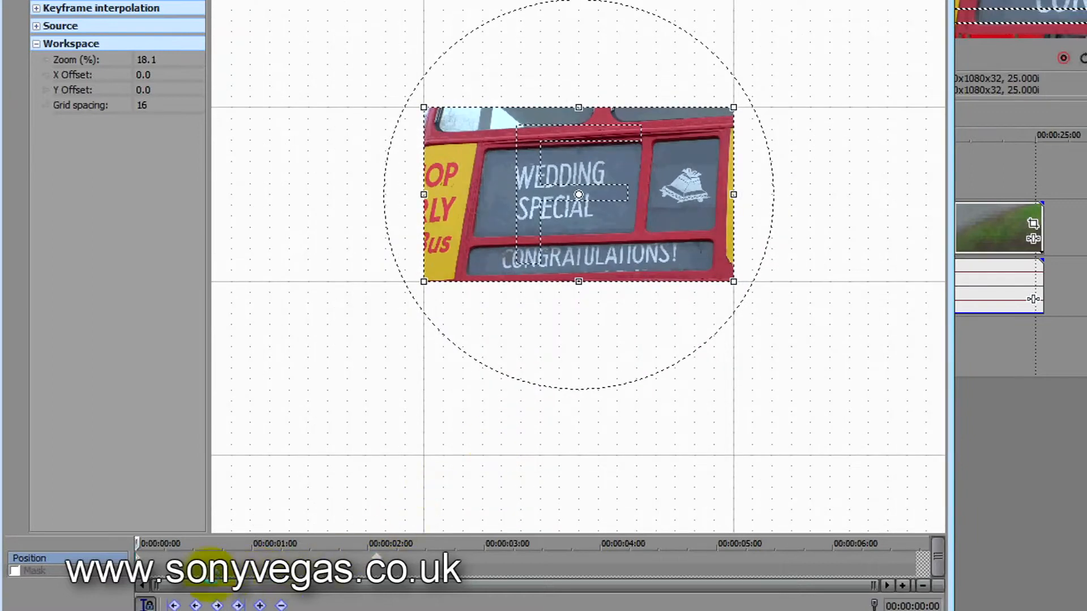
{"action": "left_click_drag", "start_coordinate": [148, 549], "coordinate": [356, 552]}
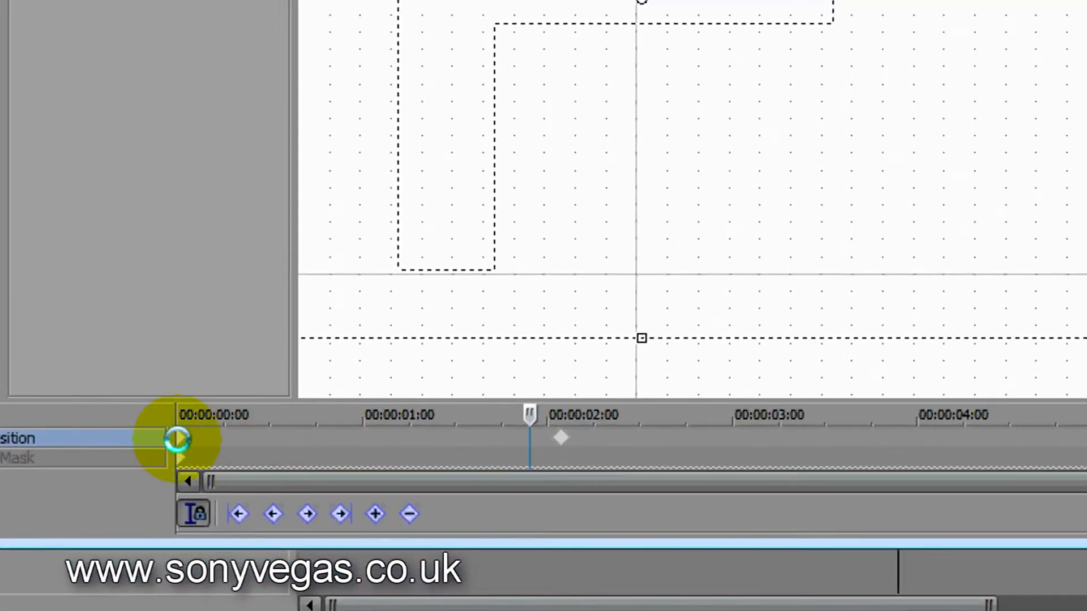
- Delete the position keyframe at 00:00:00:00 of the overlay clip
{"action": "left_click", "coordinate": [177, 439]}
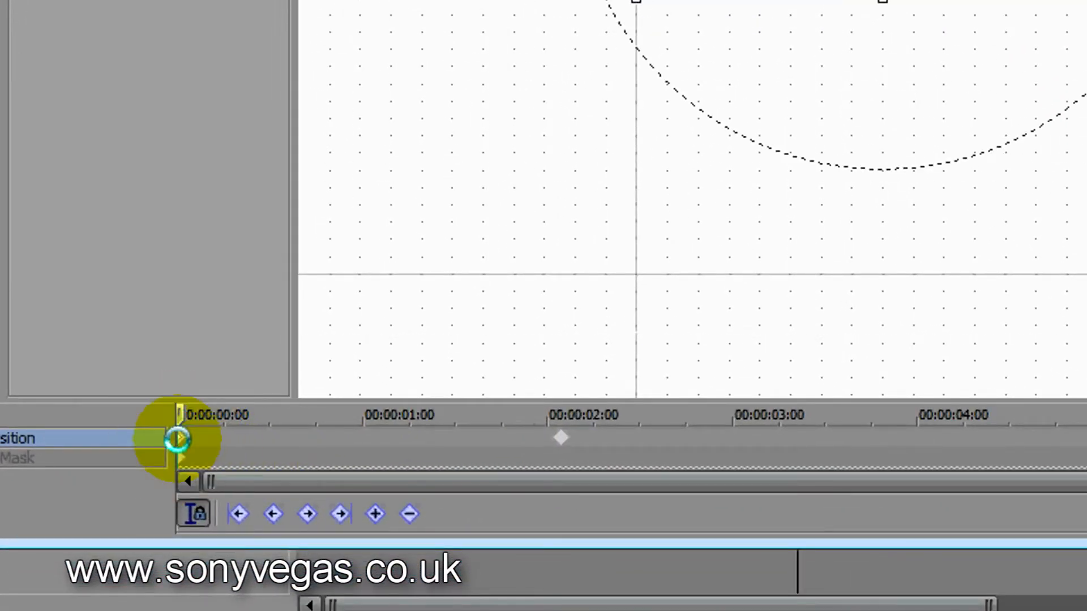
{"action": "right_click", "coordinate": [178, 439]}
{"action": "left_click", "coordinate": [251, 240]}
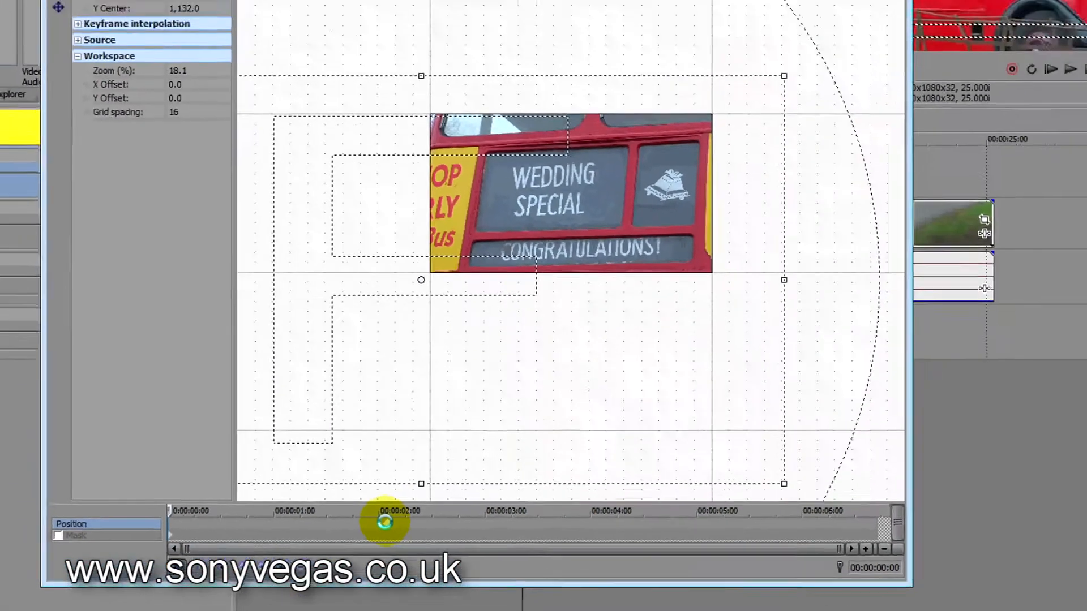
- Scrub through the overlay clip's Pan/Crop timeline to check the crop frame at different times, and close the window
{"action": "left_click_drag", "start_coordinate": [200, 522], "coordinate": [513, 529]}
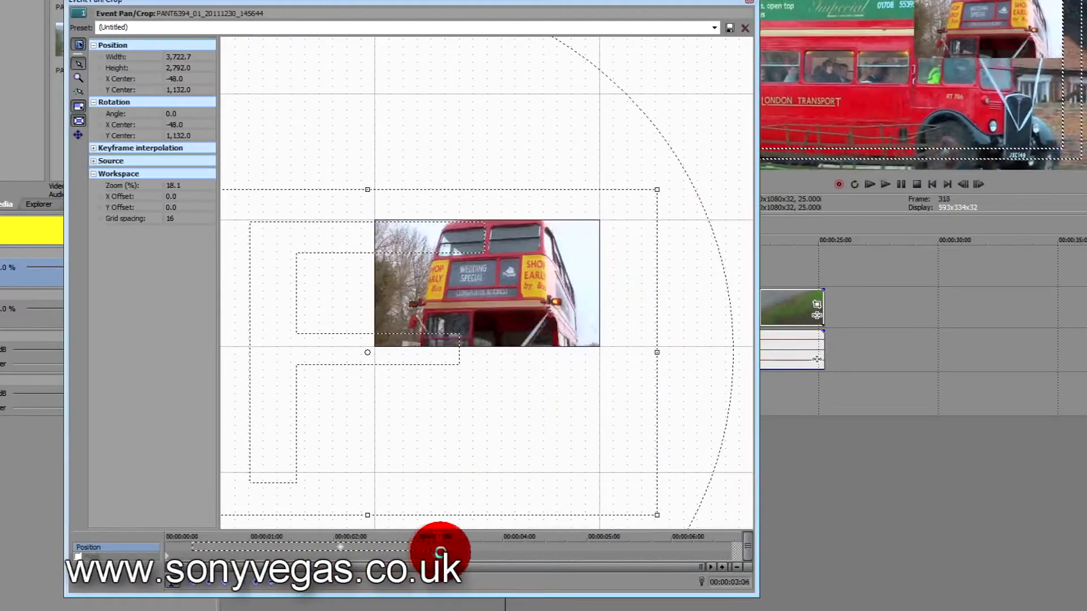
{"action": "left_click_drag", "start_coordinate": [440, 552], "coordinate": [341, 544]}
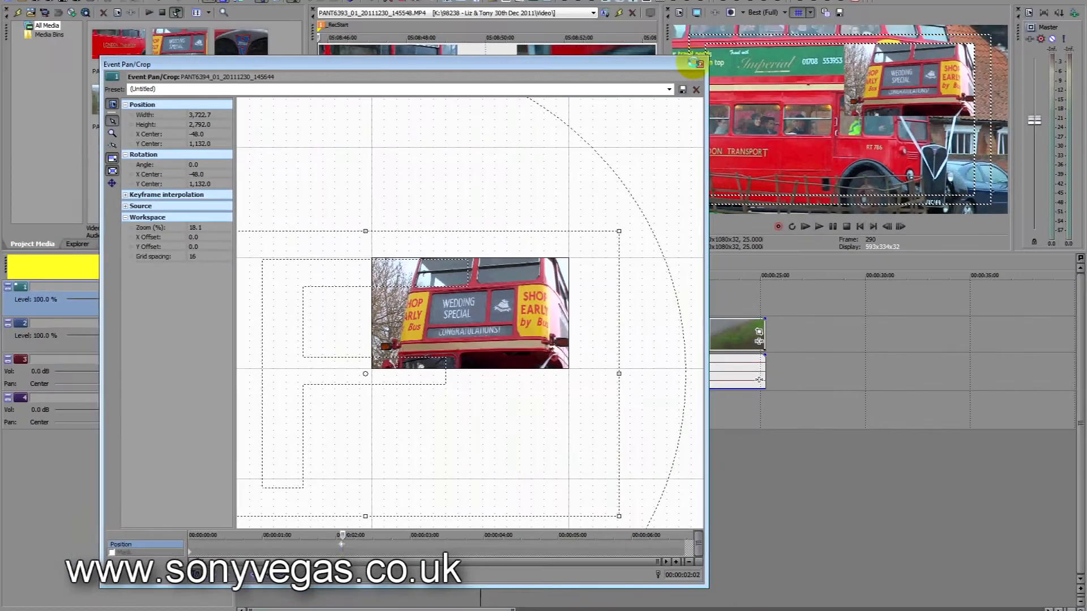
{"action": "left_click", "coordinate": [698, 63]}
- Turn off the safe area overlay in the preview while playing the timeline from about 8 seconds
{"action": "left_click", "coordinate": [414, 293]}
{"action": "key", "text": "space"}
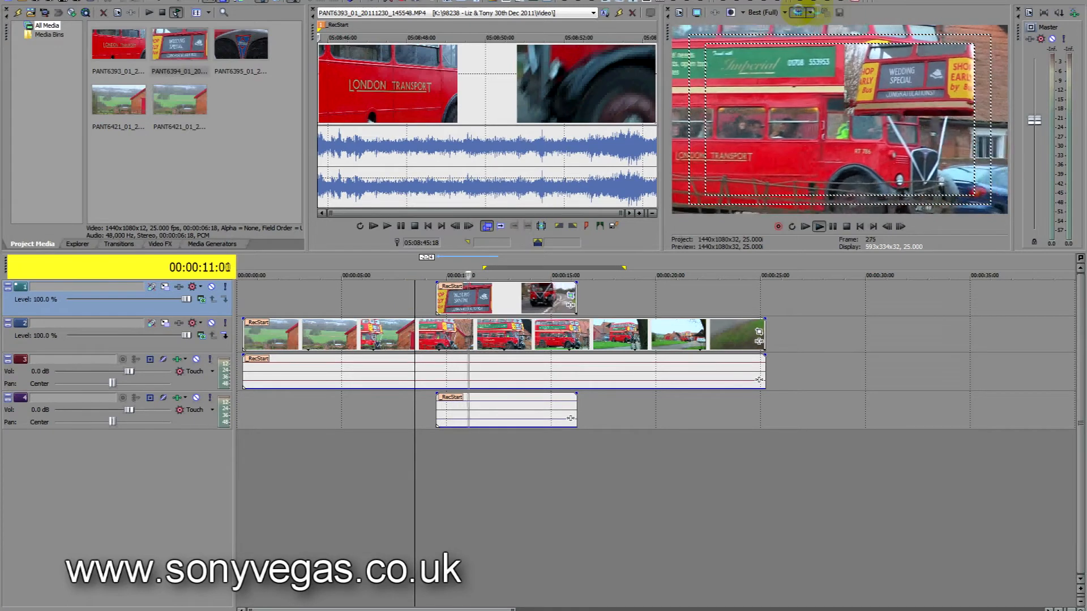
{"action": "left_click", "coordinate": [797, 11]}
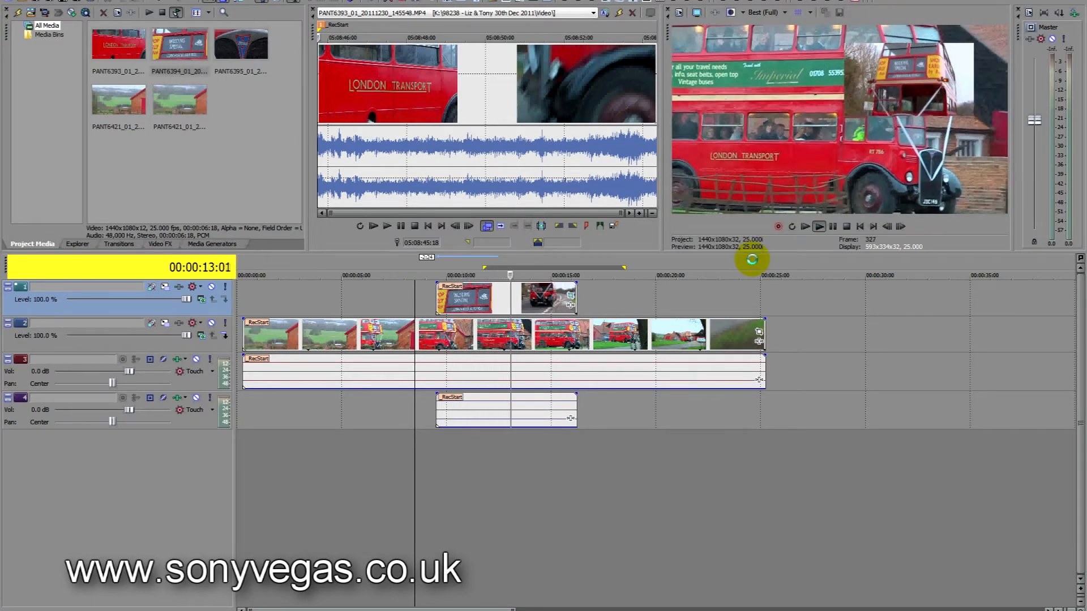
{"action": "key", "text": "Return"}
- Replay the moment where the overlay clip comes in over the main clip and pause just after it
{"action": "left_click", "coordinate": [418, 296]}
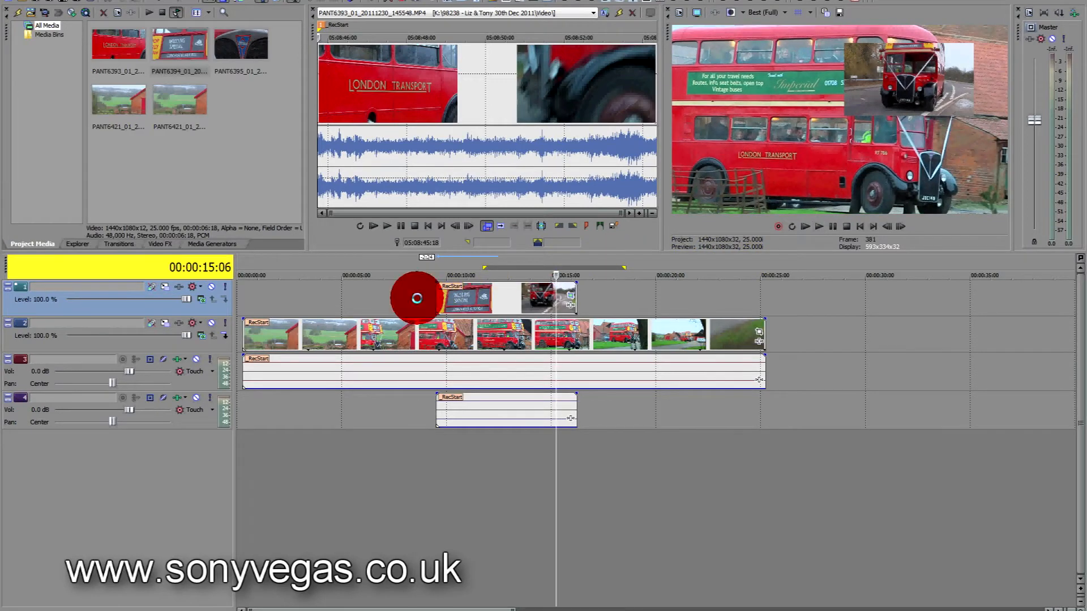
{"action": "key", "text": "space"}
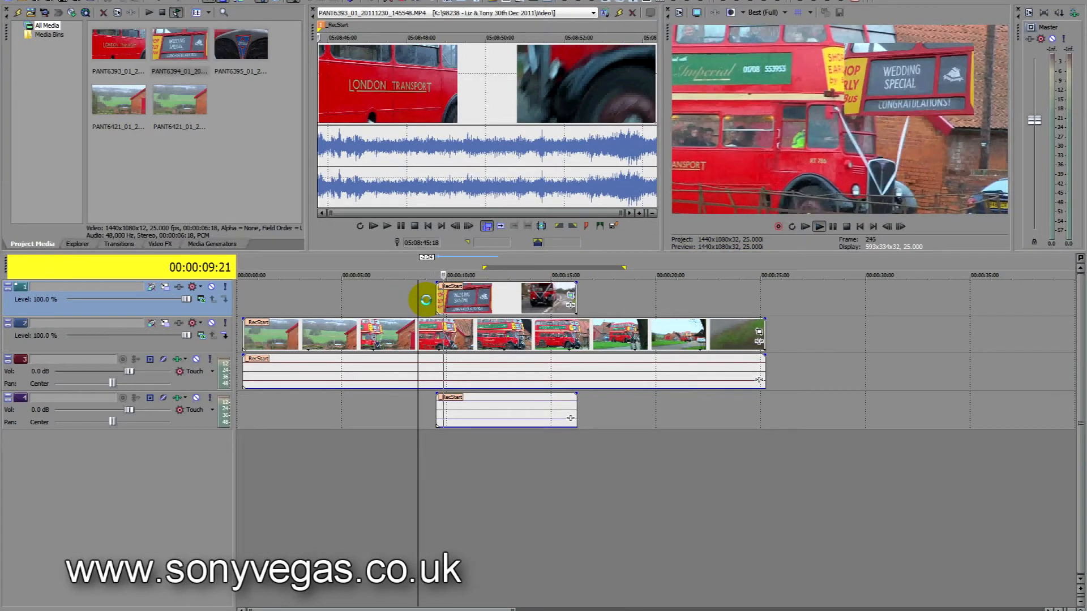
{"action": "key", "text": "Return"}
- Add a fade-in at the start and a fade-out at the end of the overlay clip
{"action": "scroll", "coordinate": [425, 300], "scroll_direction": "up", "scroll_amount": 3}
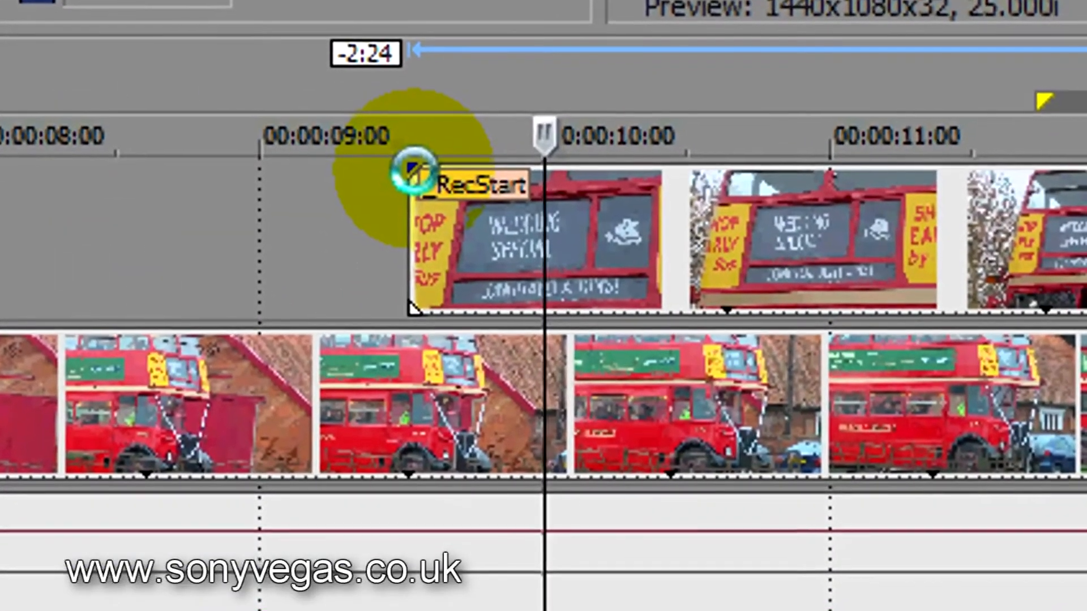
{"action": "left_click_drag", "start_coordinate": [413, 168], "coordinate": [769, 151]}
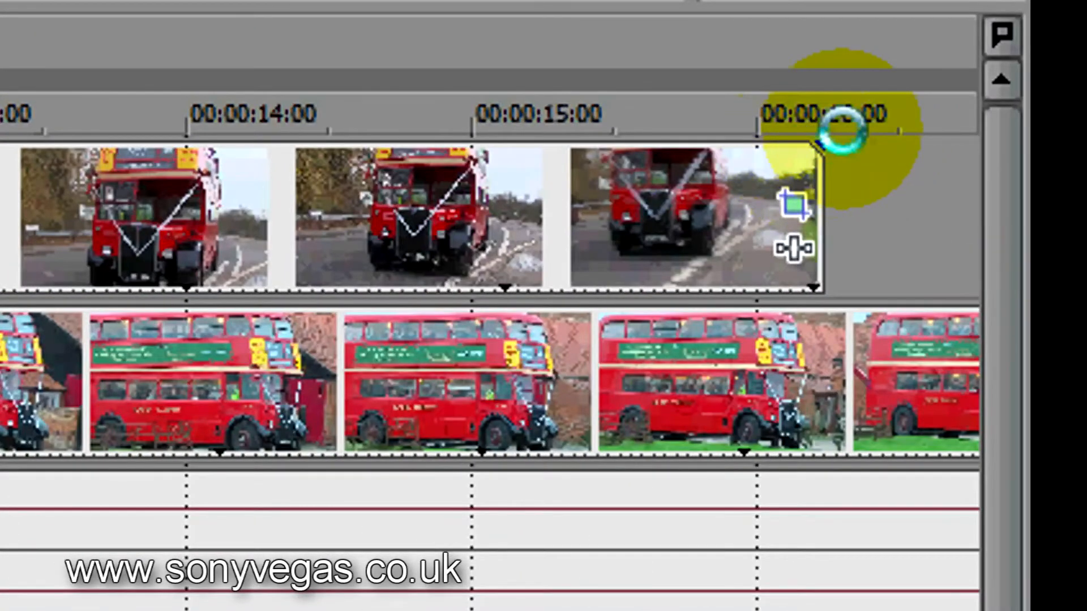
{"action": "left_click_drag", "start_coordinate": [821, 149], "coordinate": [450, 148]}
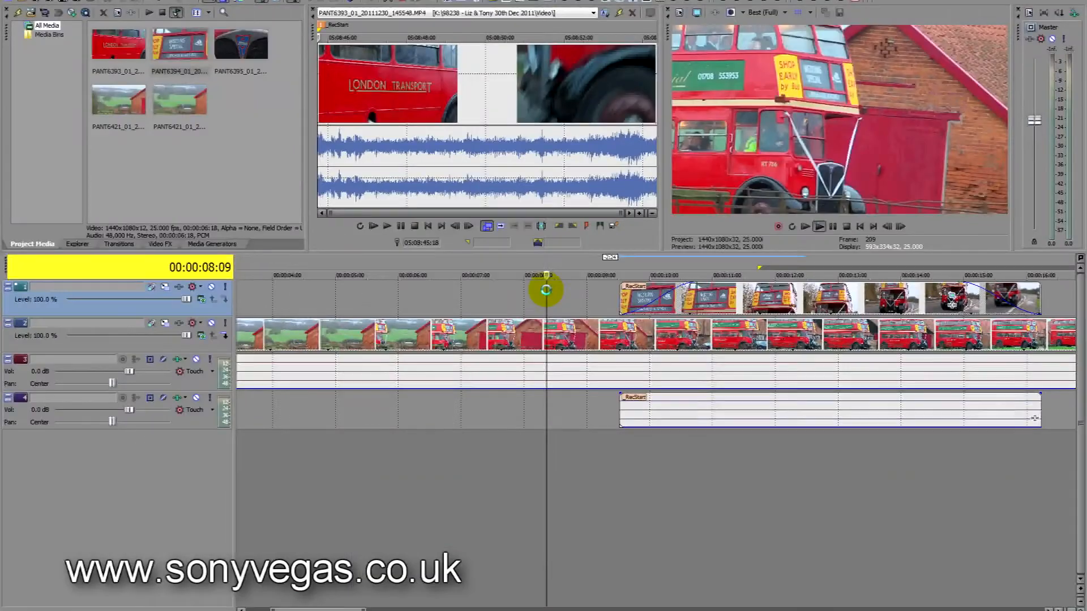
- Play the timeline through the overlay clip to review its fade-in and fade-out
{"action": "scroll", "coordinate": [546, 290], "scroll_direction": "down", "scroll_amount": 3}
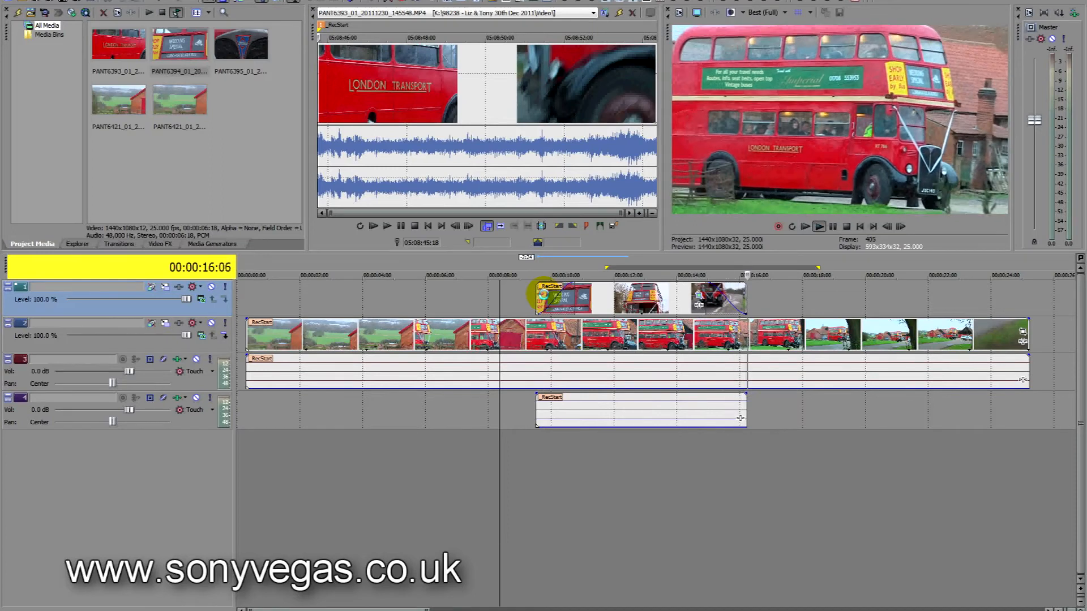
{"action": "key", "text": "Return"}
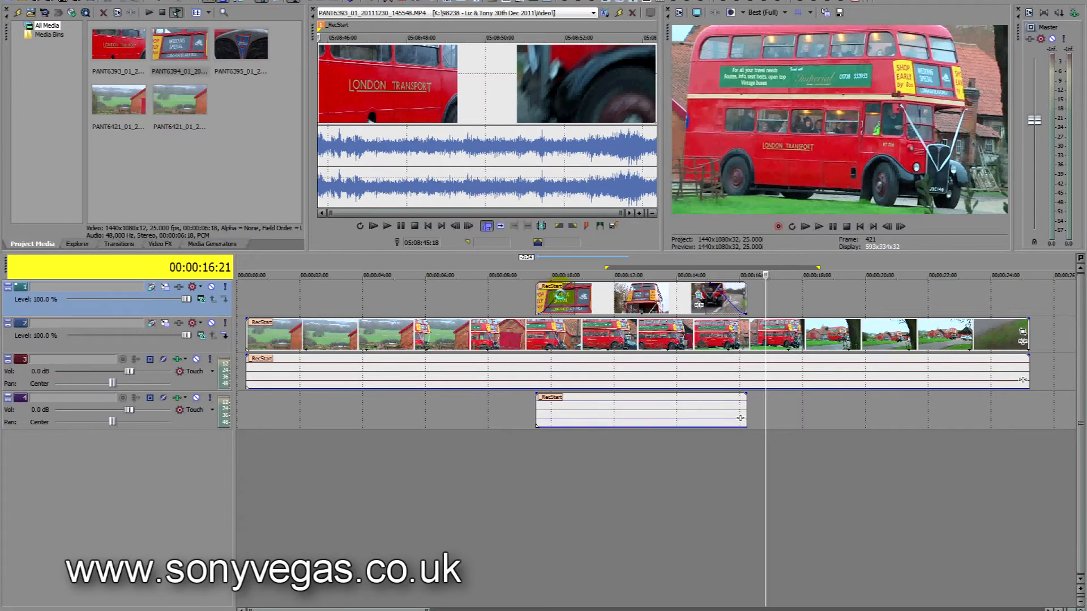
- Apply the Translucent Blue Border preset of the Border video effect to the overlay clip
{"action": "left_click", "coordinate": [596, 294]}
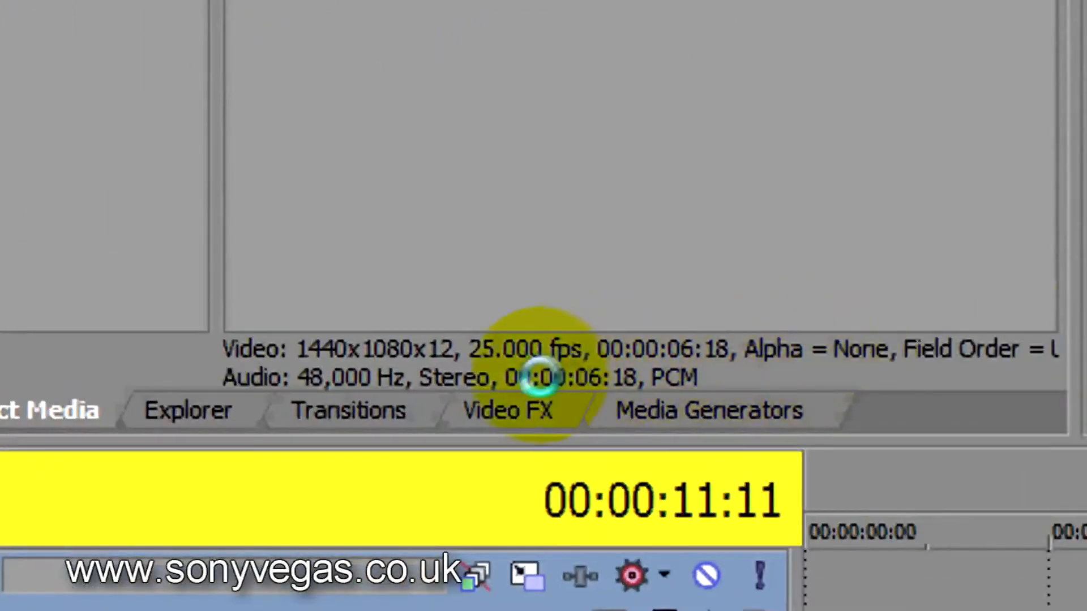
{"action": "left_click", "coordinate": [474, 398]}
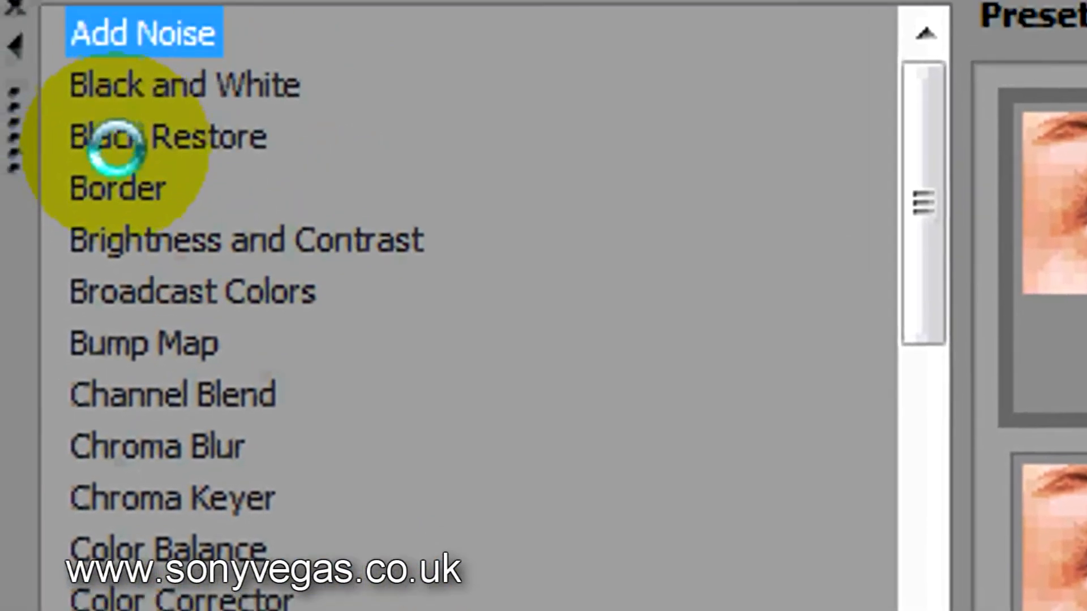
{"action": "left_click", "coordinate": [92, 240]}
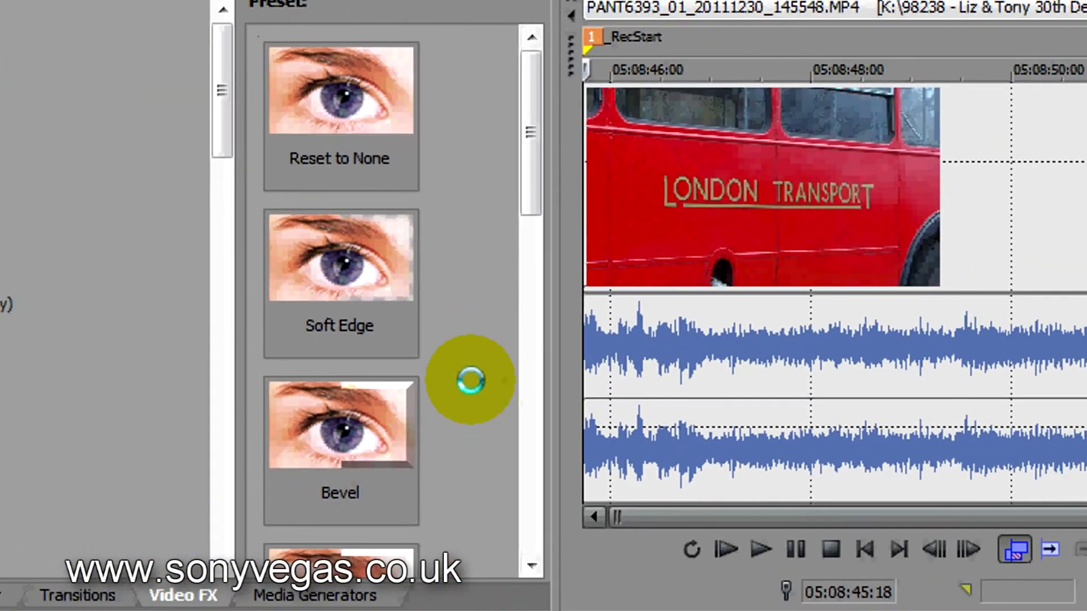
{"action": "scroll", "coordinate": [911, 608], "scroll_direction": "down", "scroll_amount": 2}
{"action": "scroll", "coordinate": [470, 380], "scroll_direction": "down", "scroll_amount": 3}
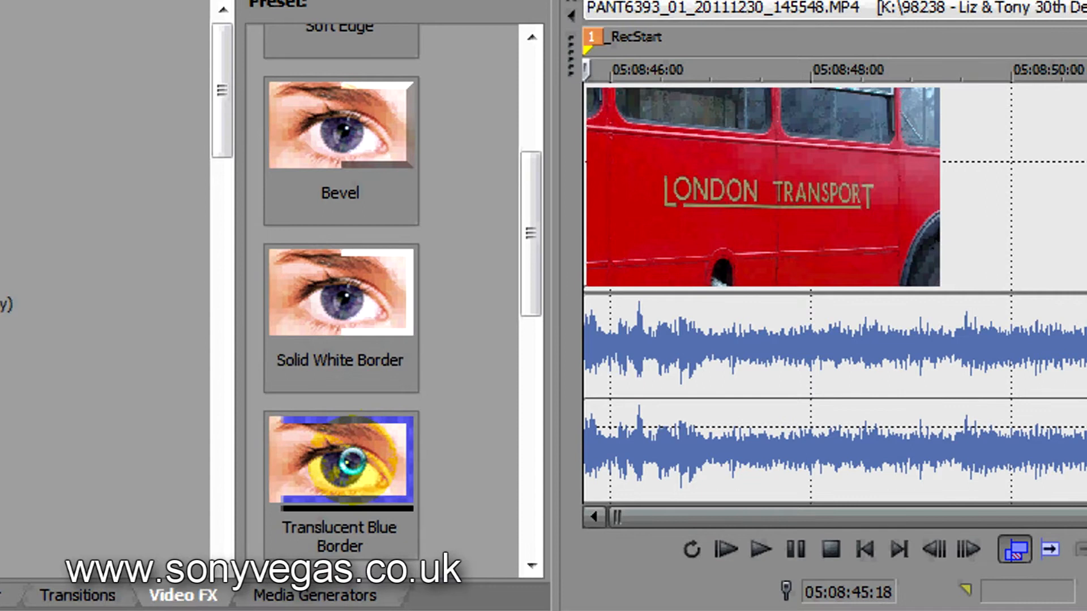
{"action": "left_click_drag", "start_coordinate": [353, 461], "coordinate": [613, 291]}
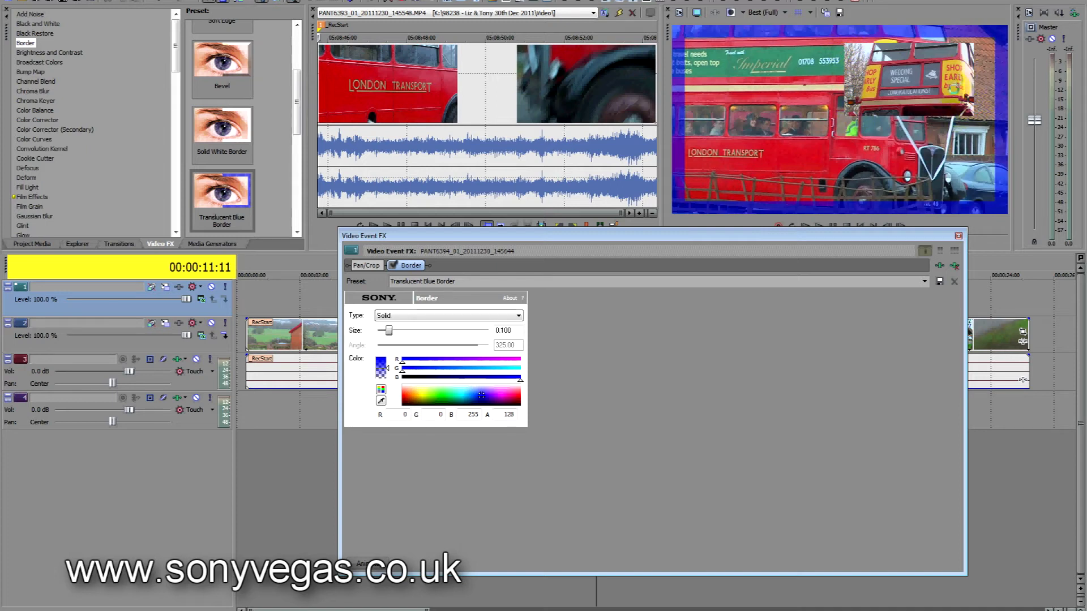
- Move the Border effect ahead of Pan/Crop in the overlay clip's effect chain
{"action": "left_click_drag", "start_coordinate": [858, 238], "coordinate": [813, 245]}
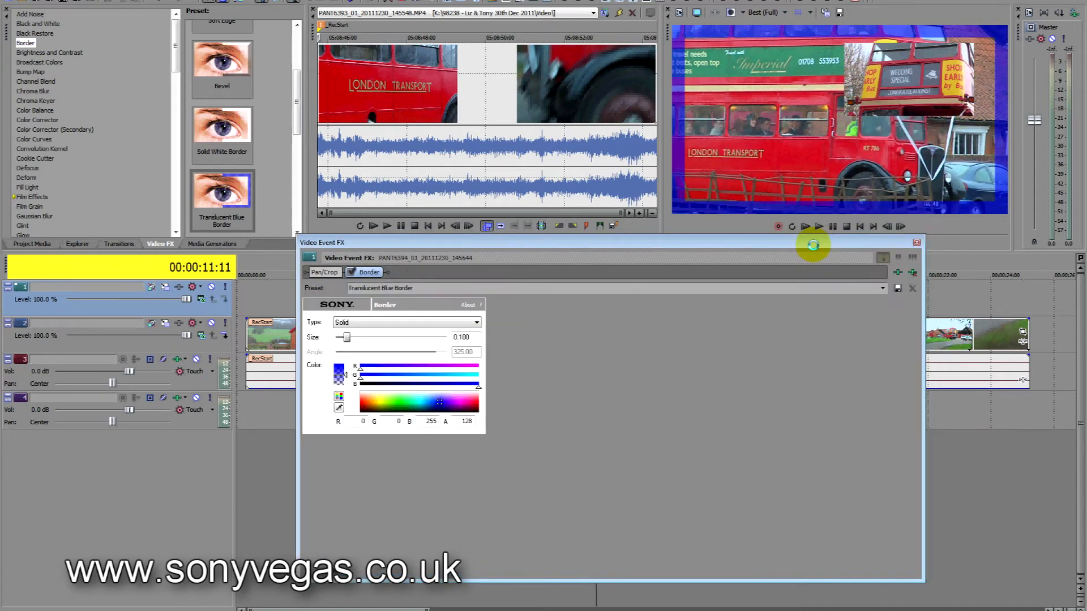
{"action": "double_click", "coordinate": [547, 239]}
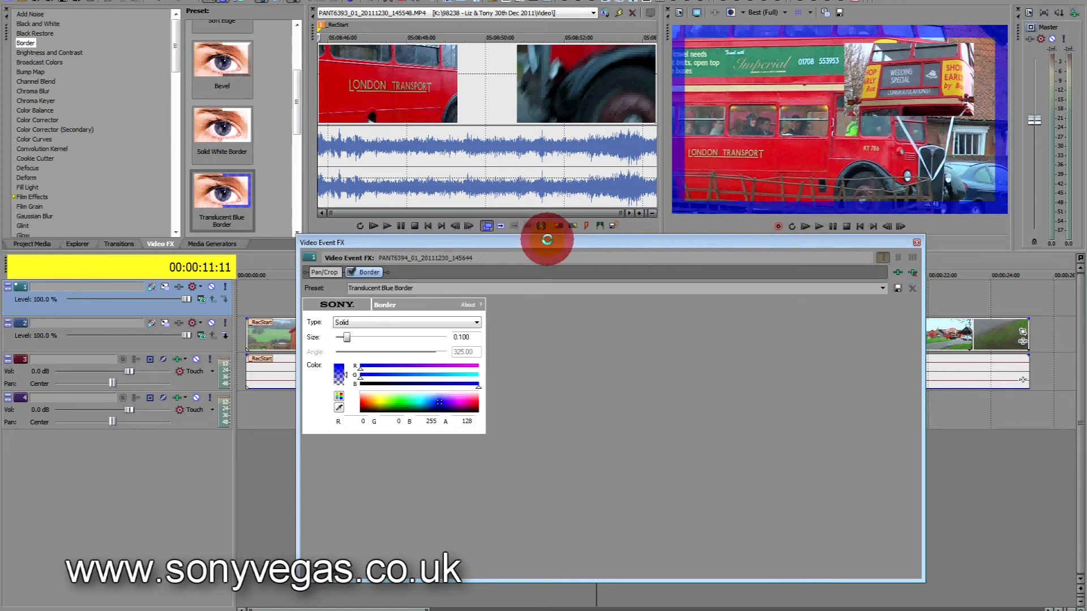
{"action": "left_click_drag", "start_coordinate": [529, 238], "coordinate": [526, 268]}
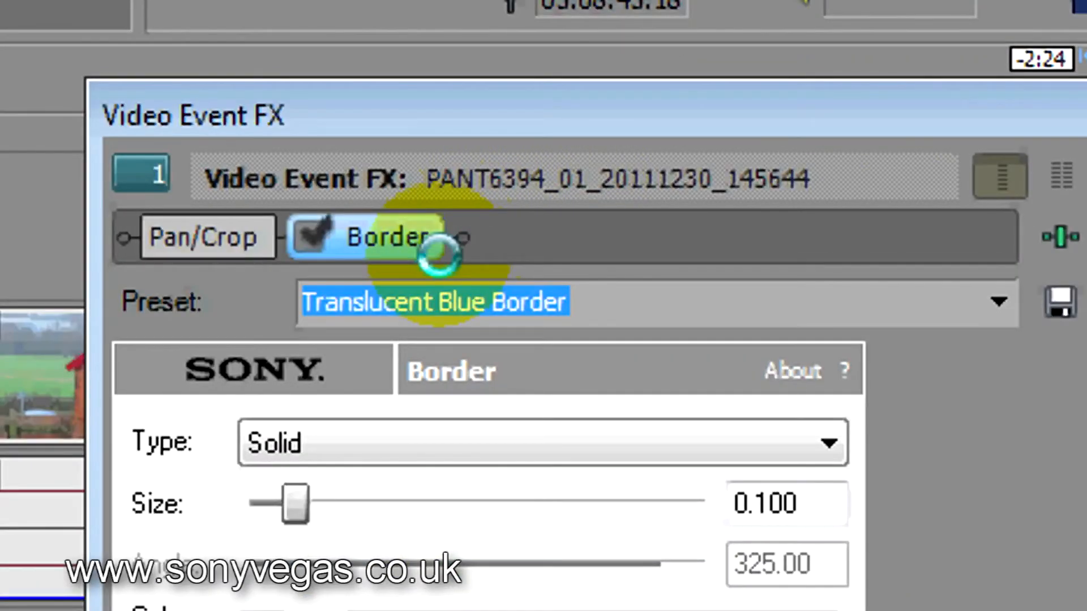
{"action": "left_click", "coordinate": [388, 234]}
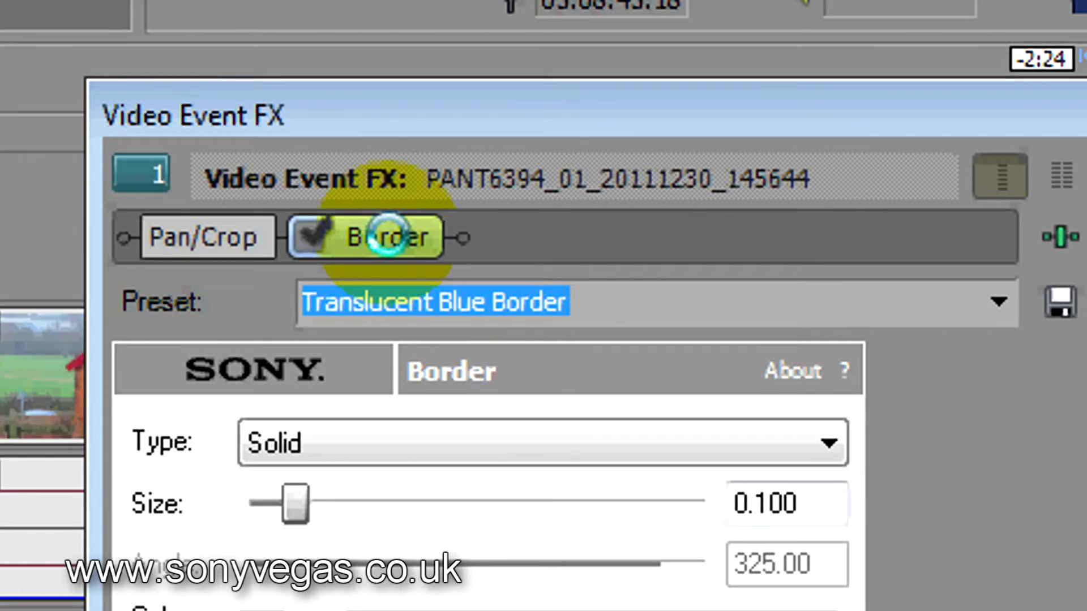
{"action": "left_click_drag", "start_coordinate": [388, 235], "coordinate": [167, 245]}
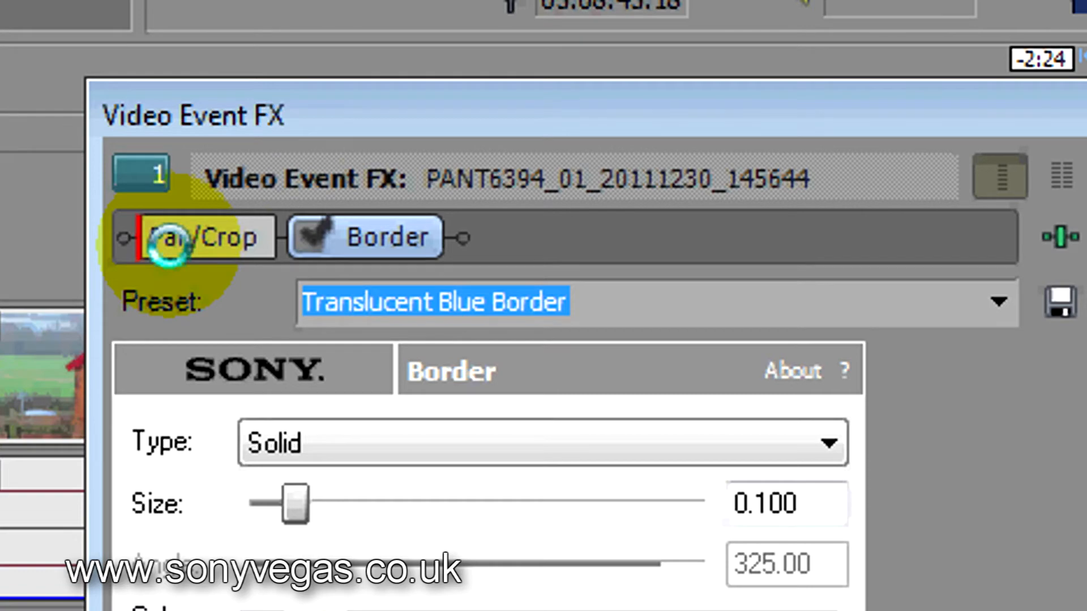
{"action": "left_click_drag", "start_coordinate": [167, 244], "coordinate": [165, 238]}
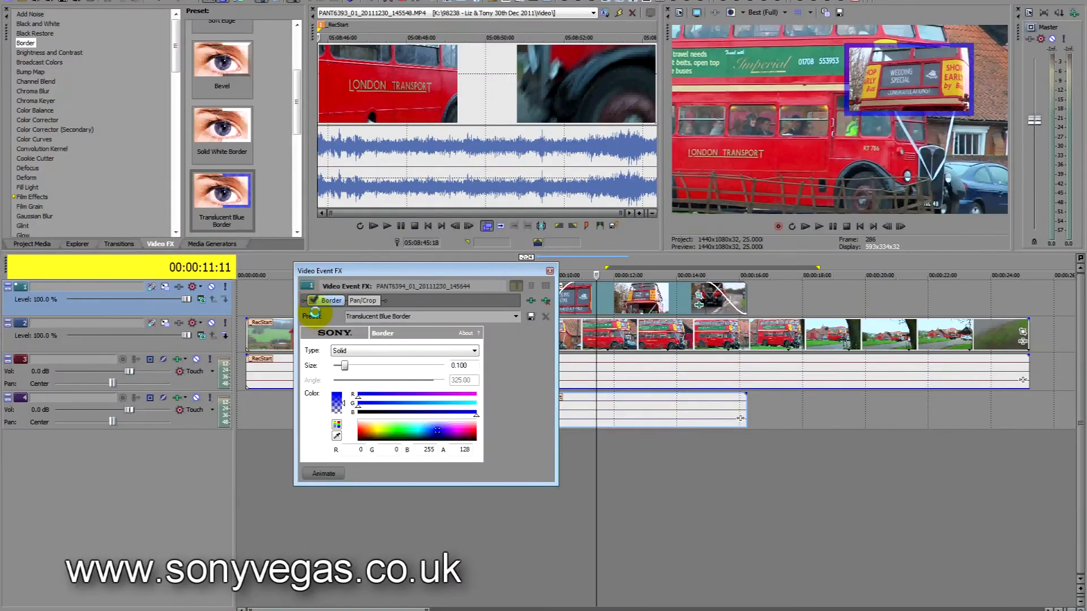
- Play the overlay clip to check its blue border in the preview, and close the Video Event FX window
{"action": "left_click_drag", "start_coordinate": [480, 266], "coordinate": [396, 286]}
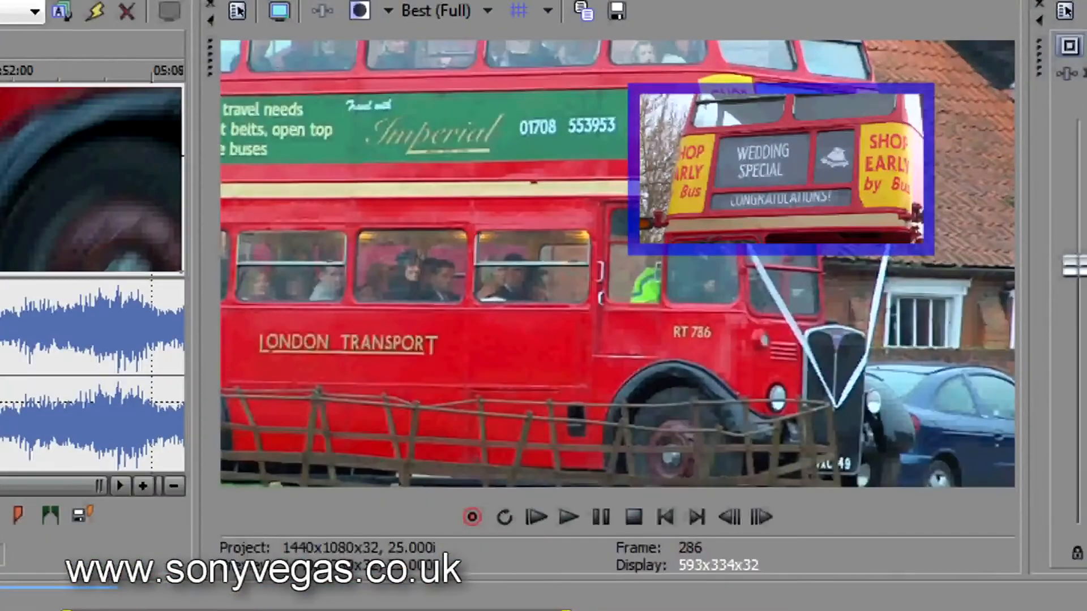
{"action": "key", "text": "space"}
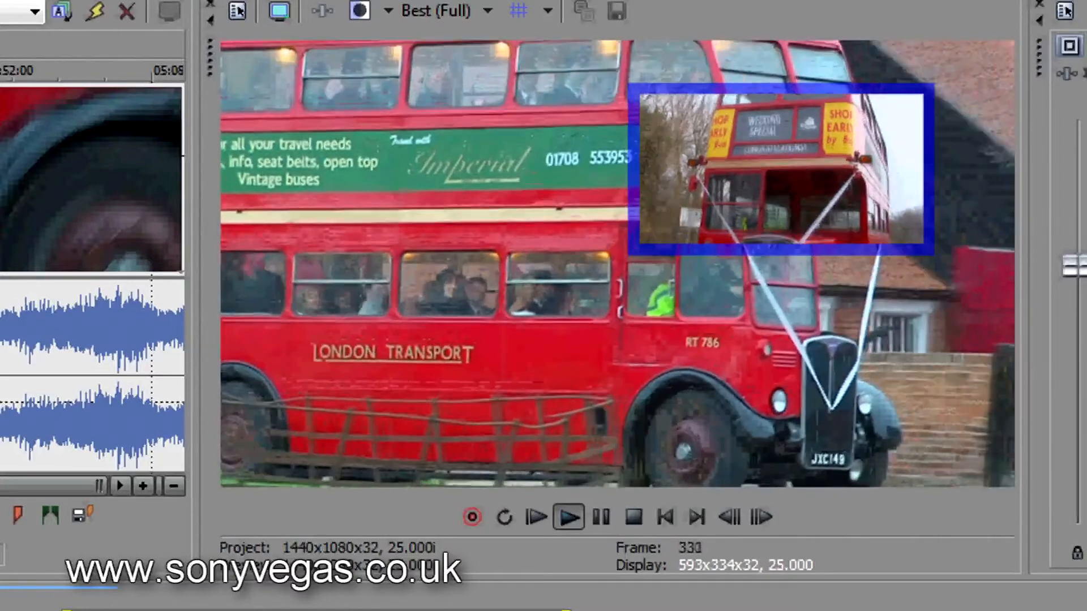
{"action": "key", "text": "space"}
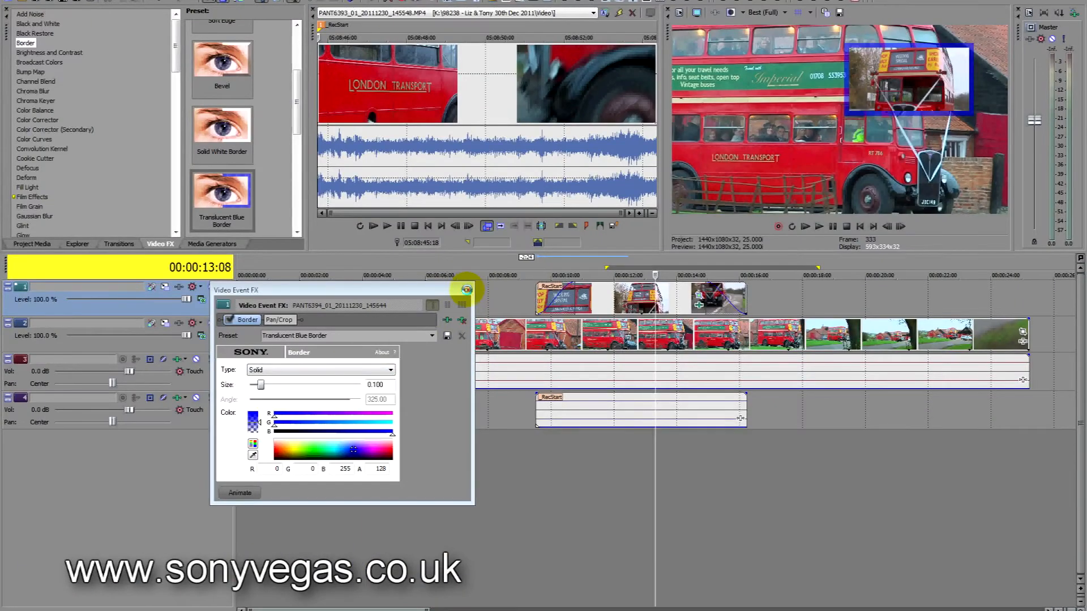
{"action": "left_click", "coordinate": [466, 290]}
- Move the overlay clip earlier on the timeline so that it starts at about 5 seconds
{"action": "scroll", "coordinate": [501, 304], "scroll_direction": "down", "scroll_amount": 3}
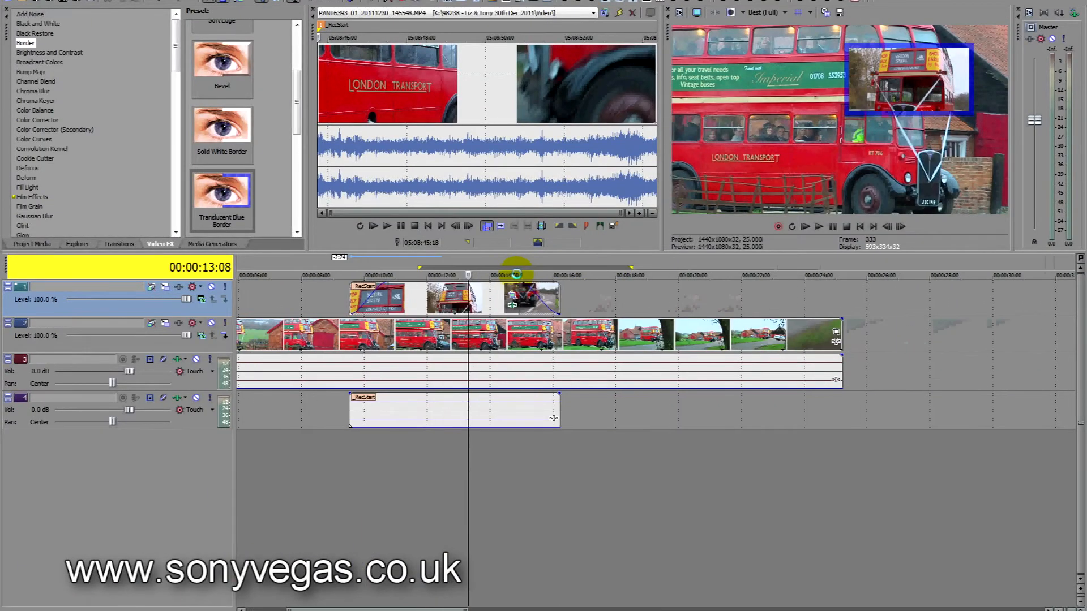
{"action": "scroll", "coordinate": [501, 304], "scroll_direction": "down", "scroll_amount": 3}
{"action": "left_click_drag", "start_coordinate": [329, 301], "coordinate": [296, 300]}
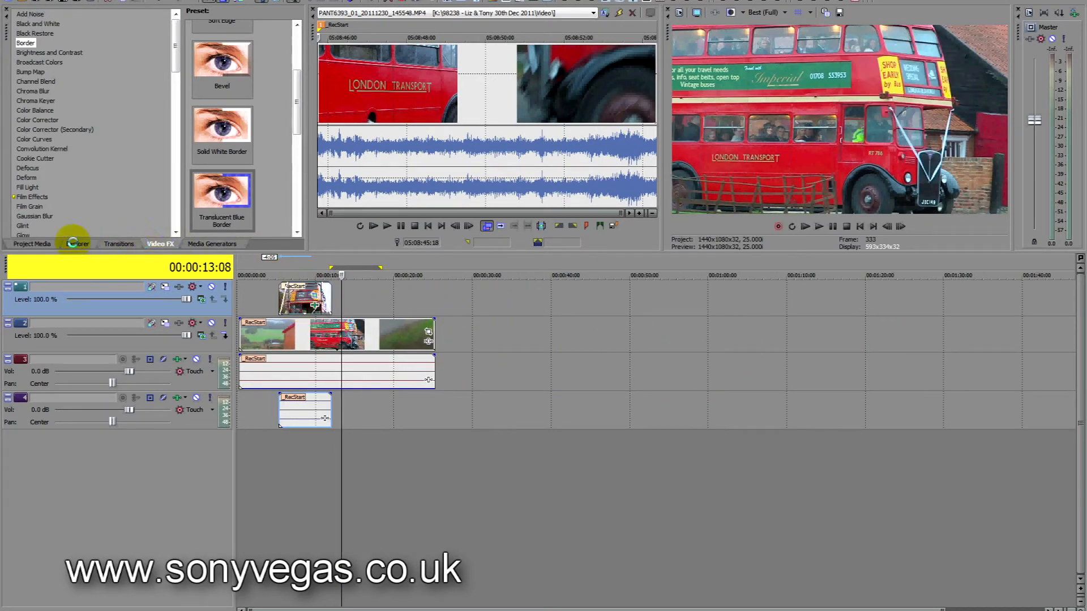
- Add the PANT6395 bus grille clip after the main clip, with its video on track 1 and its audio on track 4
{"action": "left_click", "coordinate": [46, 243]}
{"action": "left_click_drag", "start_coordinate": [245, 61], "coordinate": [452, 342]}
{"action": "left_click", "coordinate": [458, 335]}
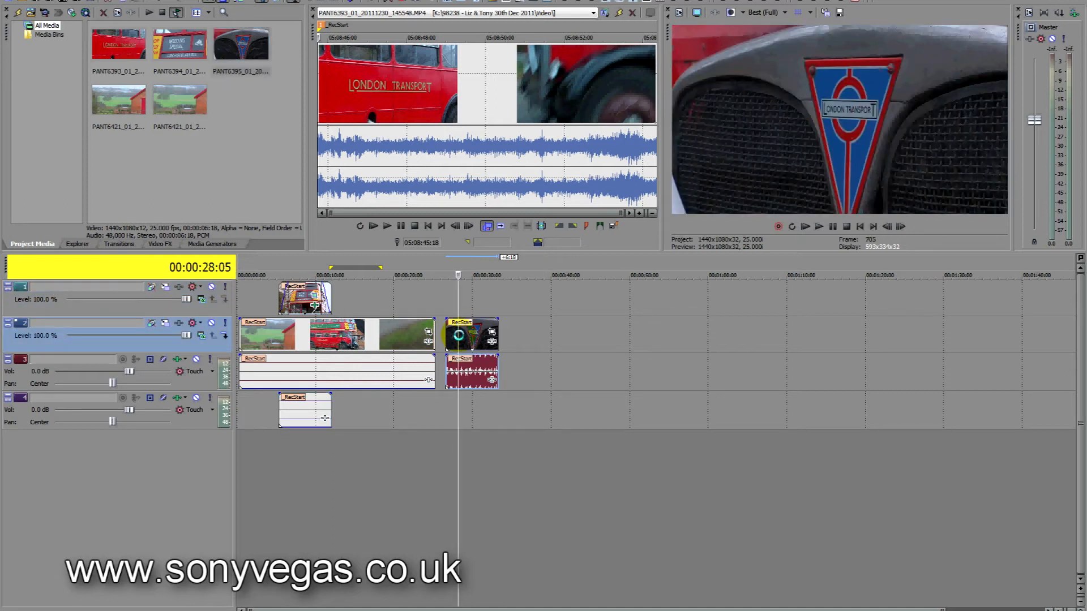
{"action": "key", "text": "KP_8"}
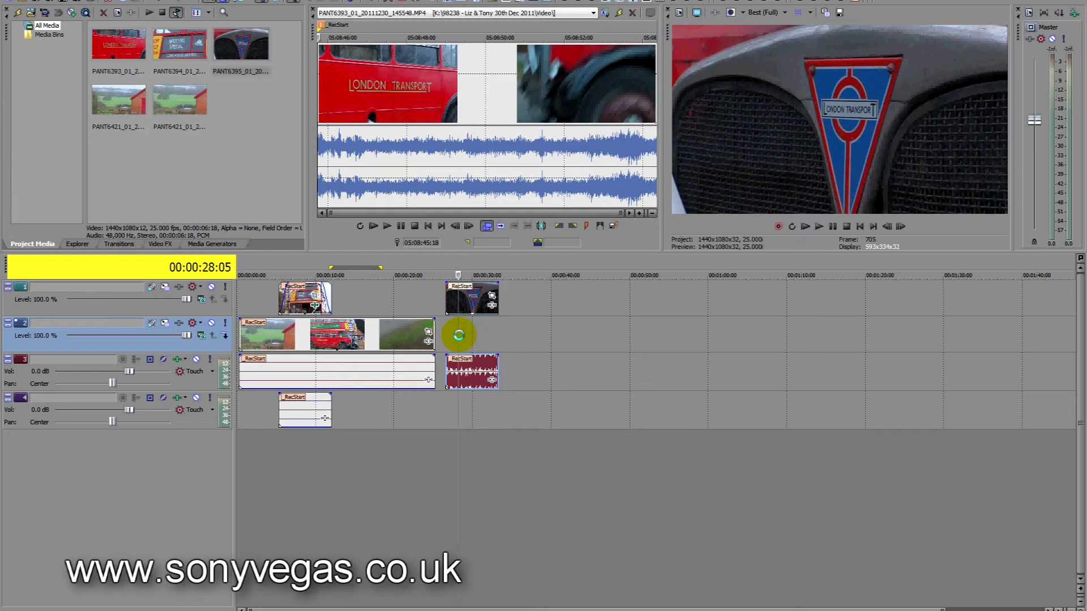
{"action": "left_click", "coordinate": [465, 367]}
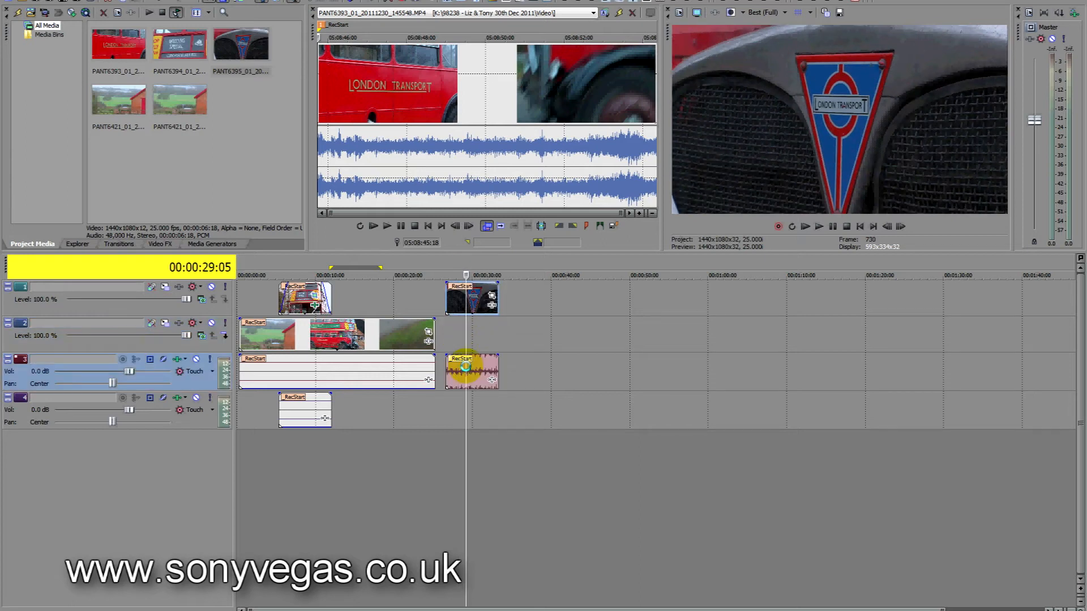
{"action": "key", "text": "KP_2"}
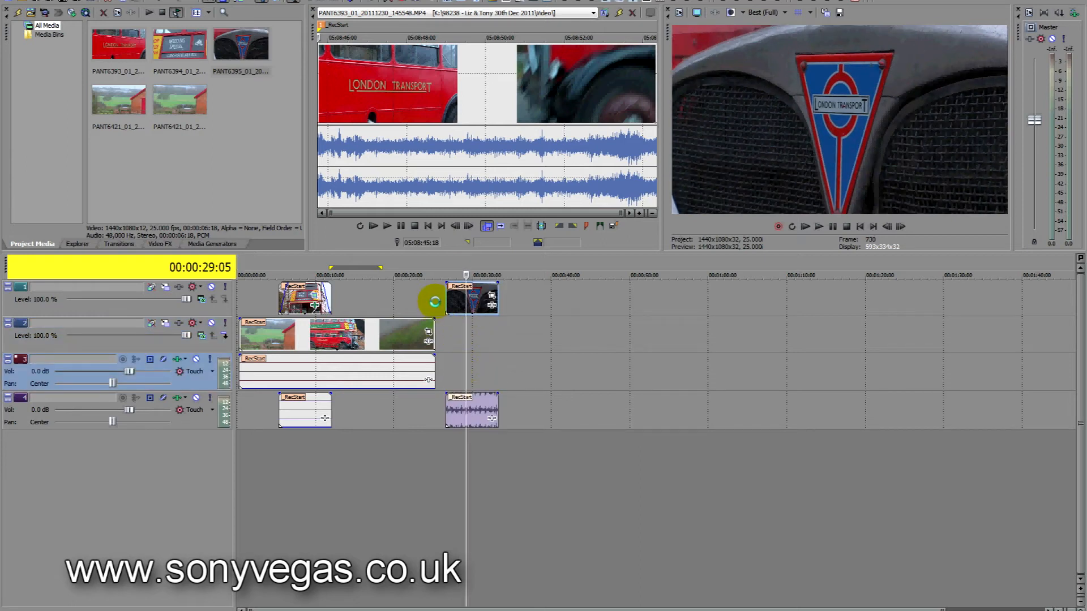
- Move the grille clip back over the main clip so that it starts at about 14 seconds
{"action": "left_click", "coordinate": [479, 293]}
{"action": "left_click_drag", "start_coordinate": [479, 293], "coordinate": [378, 300]}
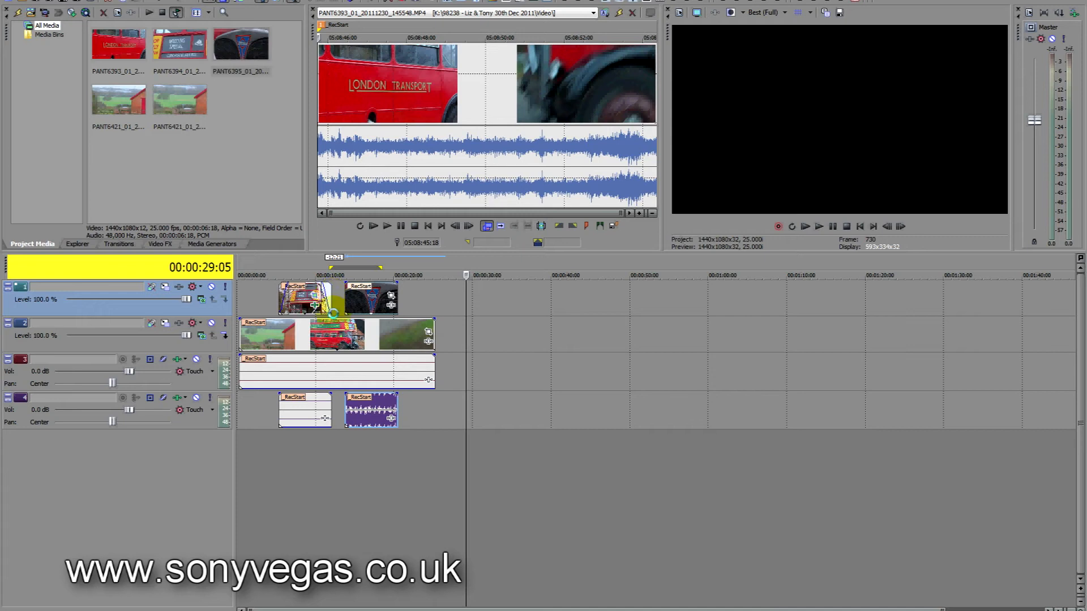
- Play the timeline from 00:00:12:20 to see how the grille clip appears over the main clip
{"action": "left_click", "coordinate": [349, 306]}
{"action": "scroll", "coordinate": [349, 306], "scroll_direction": "up", "scroll_amount": 3}
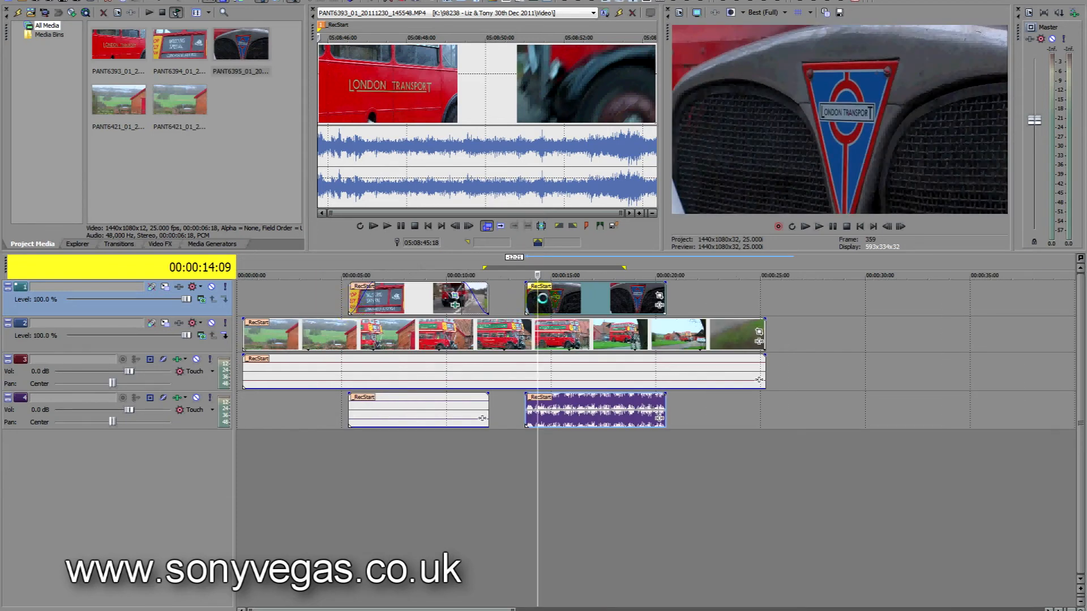
{"action": "left_click", "coordinate": [504, 301]}
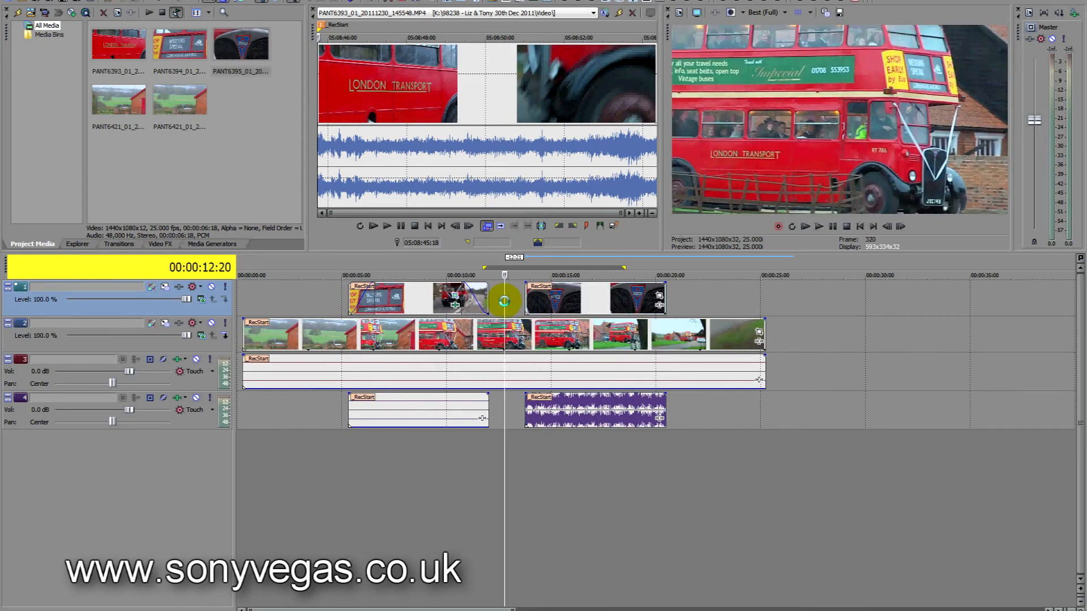
{"action": "key", "text": "space"}
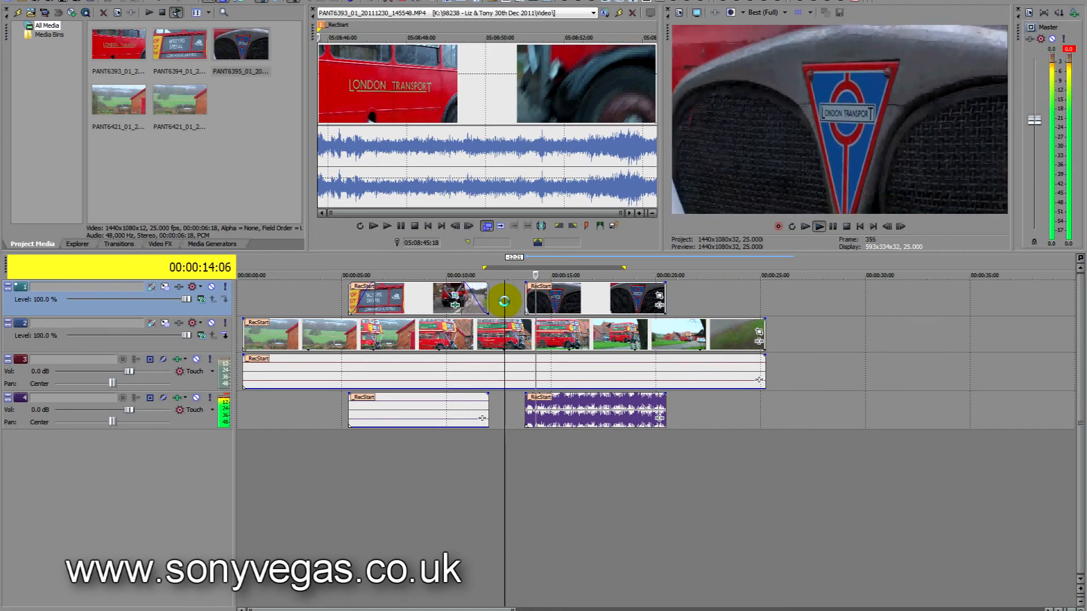
- Stop playback and lower the volume of the grille clip's audio on track 4 all the way down to silence
{"action": "key", "text": "Return"}
{"action": "left_click_drag", "start_coordinate": [583, 393], "coordinate": [589, 422]}
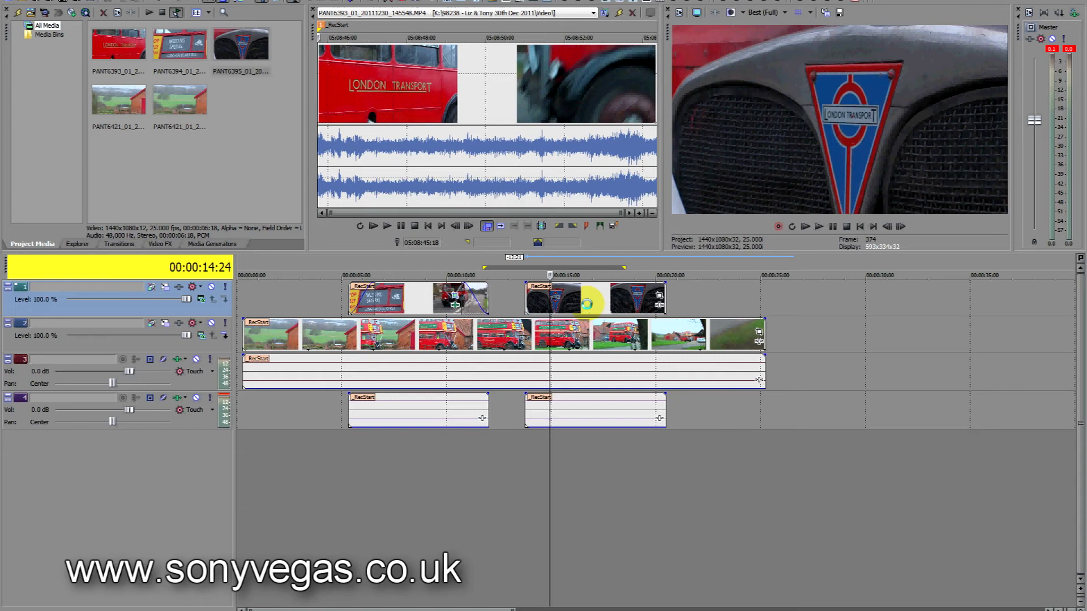
- Move the grille clip earlier to overlap the end of the first overlay clip by 1:12, and play the crossfade from 00:00:10:14
{"action": "left_click", "coordinate": [515, 295]}
{"action": "key", "text": "space"}
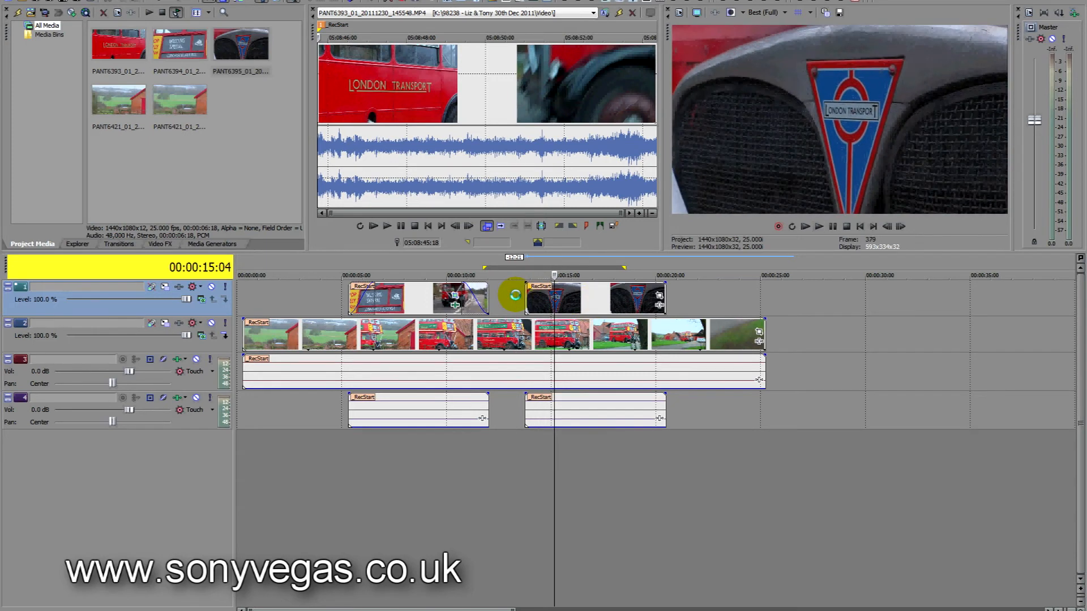
{"action": "left_click_drag", "start_coordinate": [583, 300], "coordinate": [518, 295]}
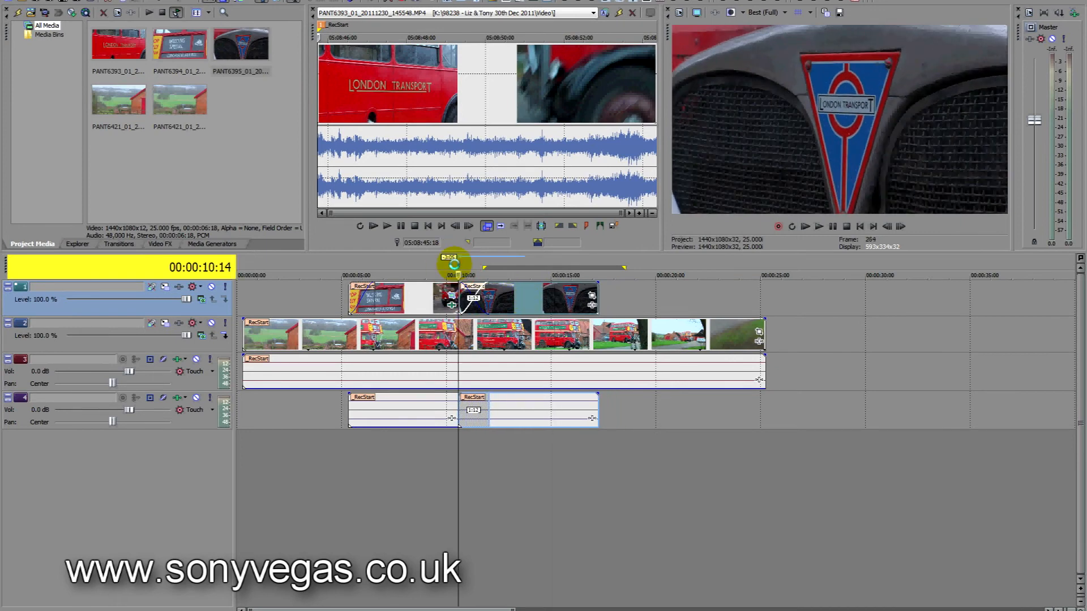
{"action": "key", "text": "space"}
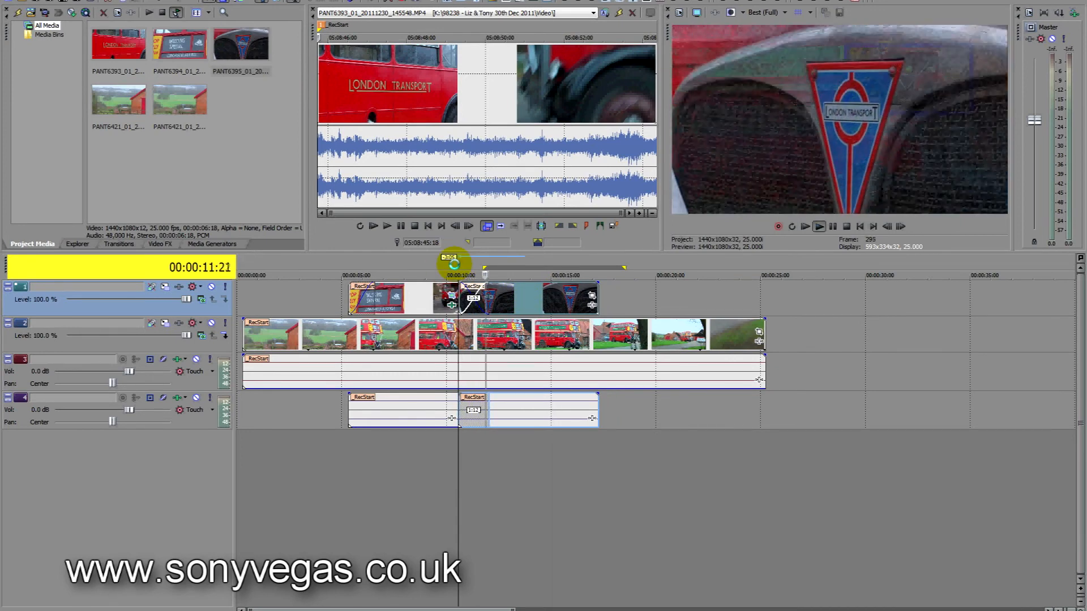
{"action": "key", "text": "Return"}
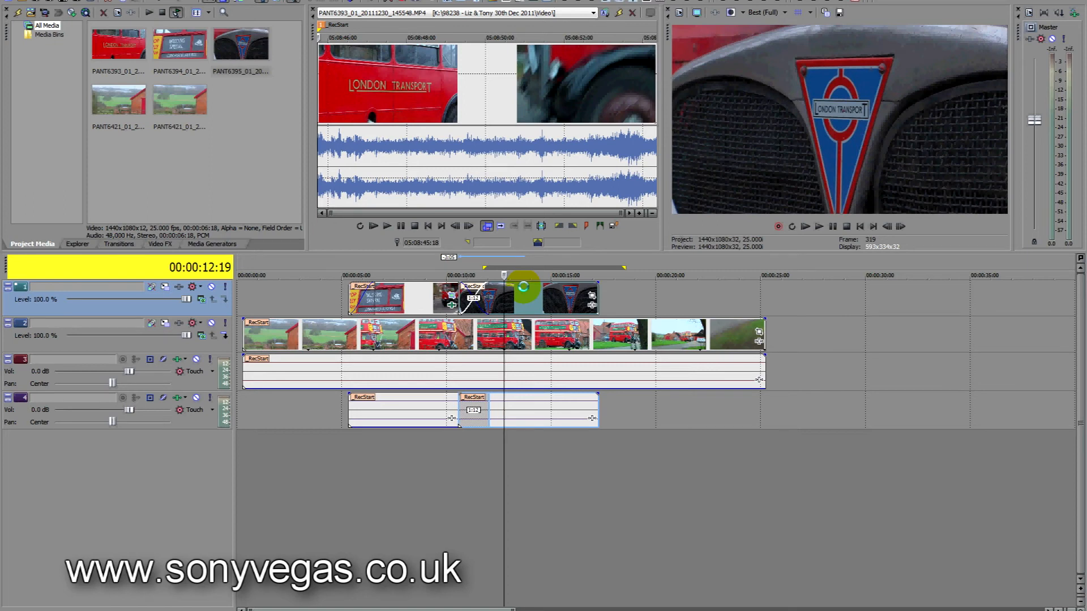
- Copy the first overlay clip and paste its event attributes onto the grille clip on track 1
{"action": "left_click", "coordinate": [407, 304]}
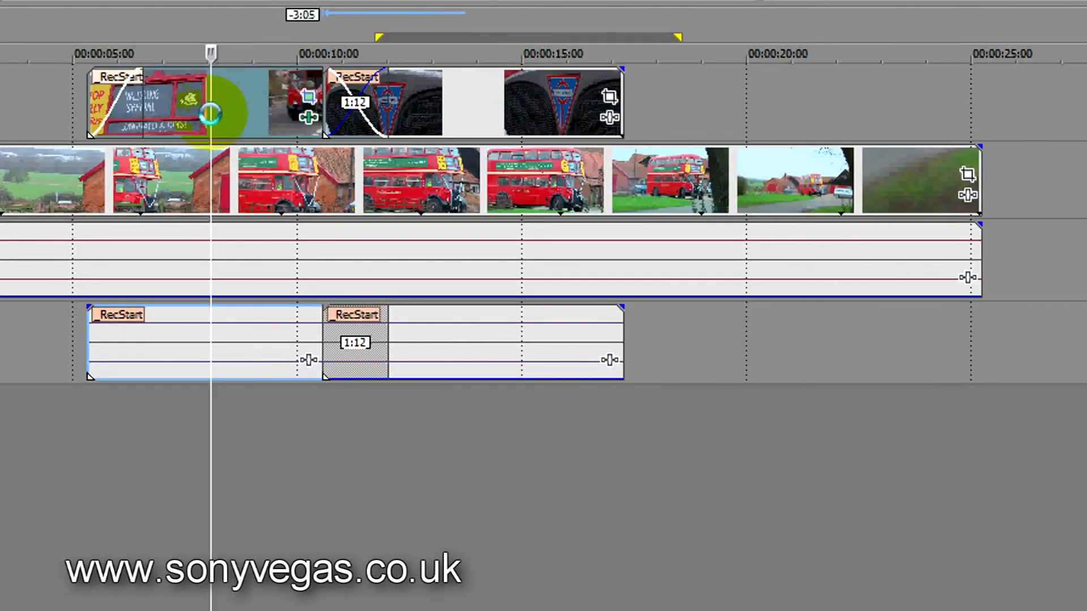
{"action": "right_click", "coordinate": [210, 114]}
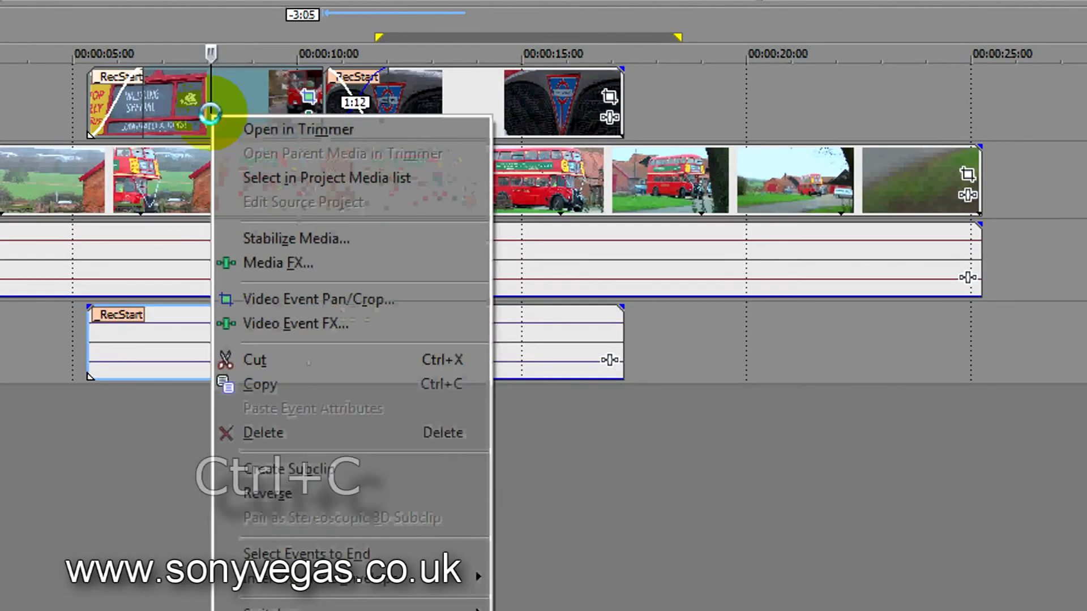
{"action": "left_click", "coordinate": [300, 383]}
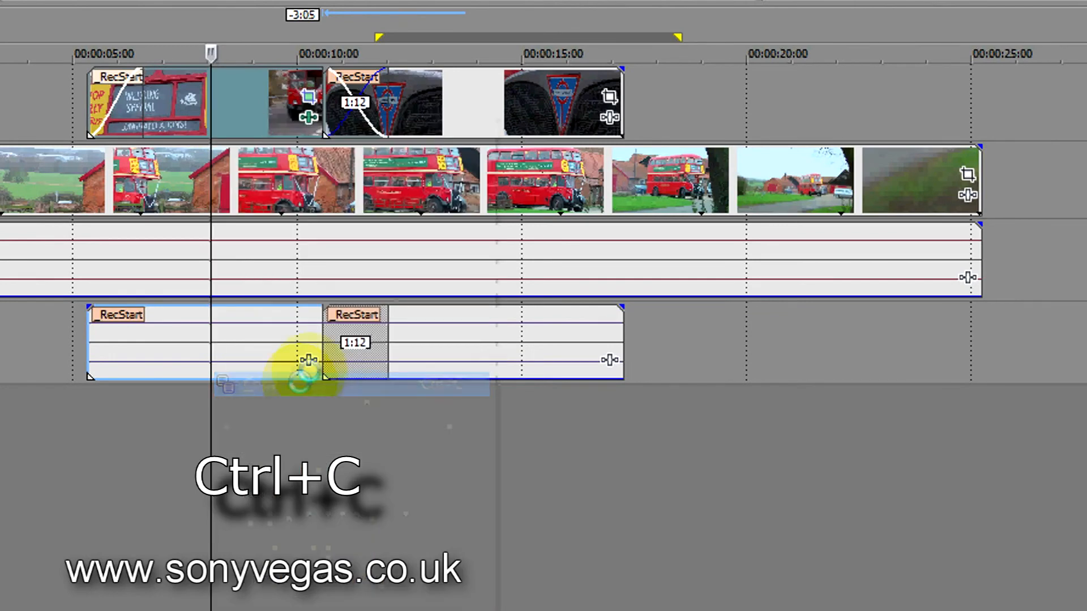
{"action": "left_click", "coordinate": [466, 109]}
{"action": "right_click", "coordinate": [476, 109]}
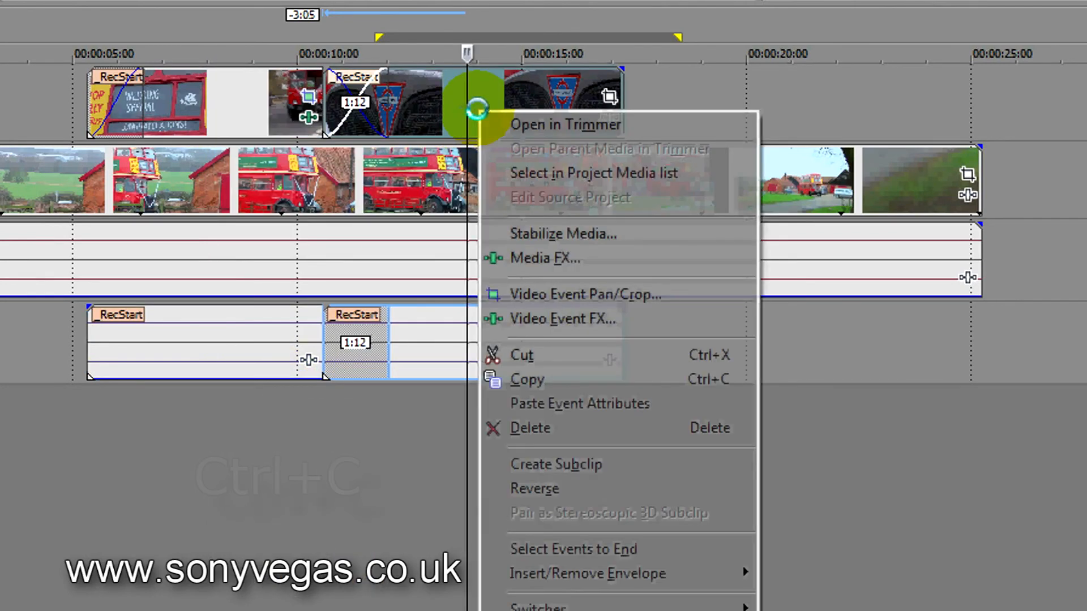
{"action": "left_click", "coordinate": [589, 404]}
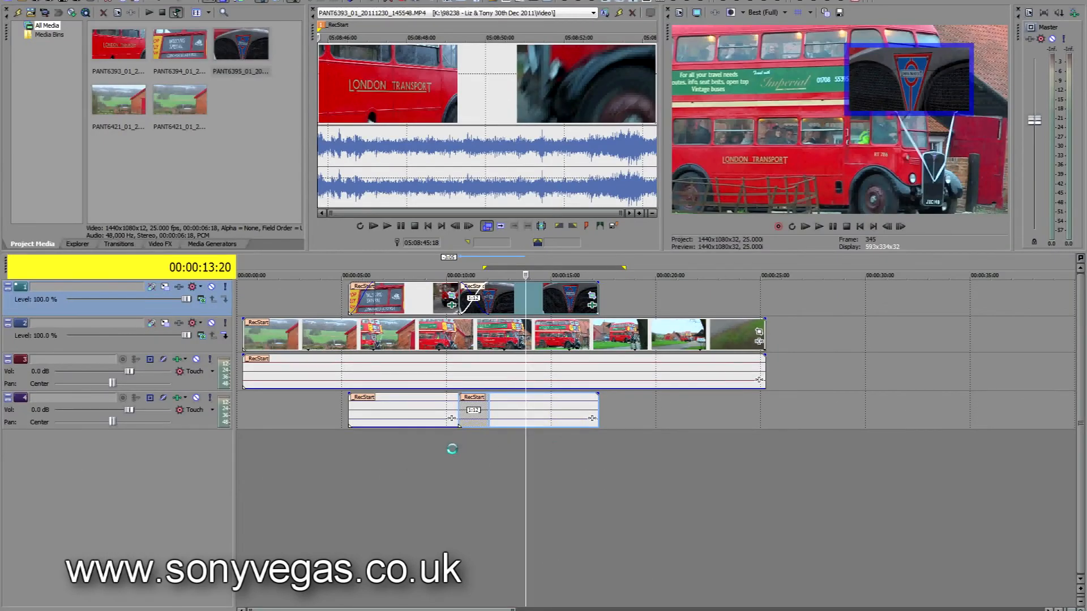
- Play the timeline from about 00:00:10 to review the transition between the two overlay clips
{"action": "left_click", "coordinate": [453, 448]}
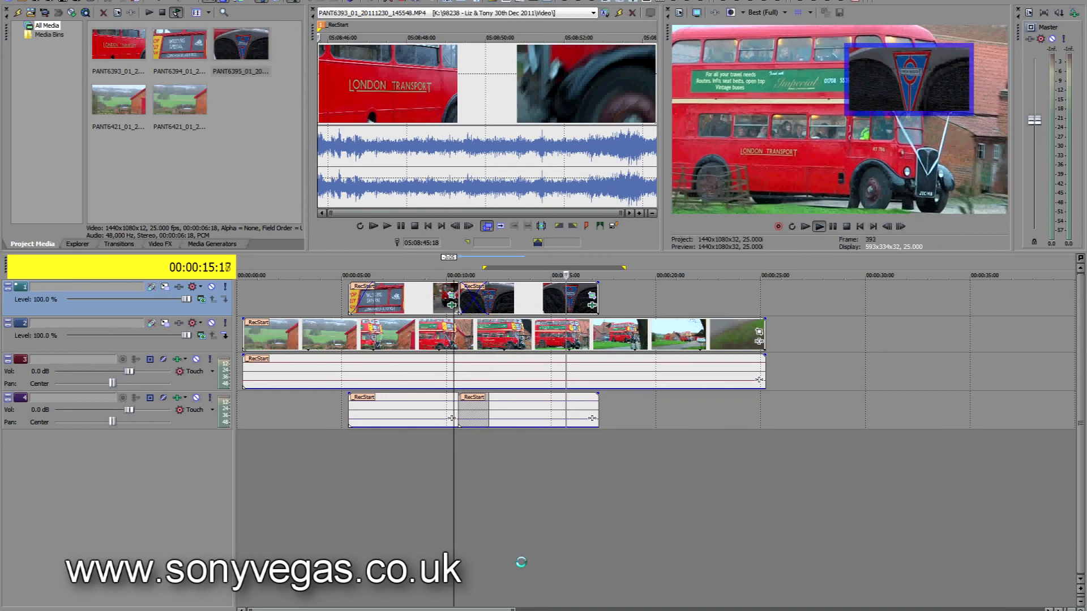
{"action": "key", "text": "Return"}
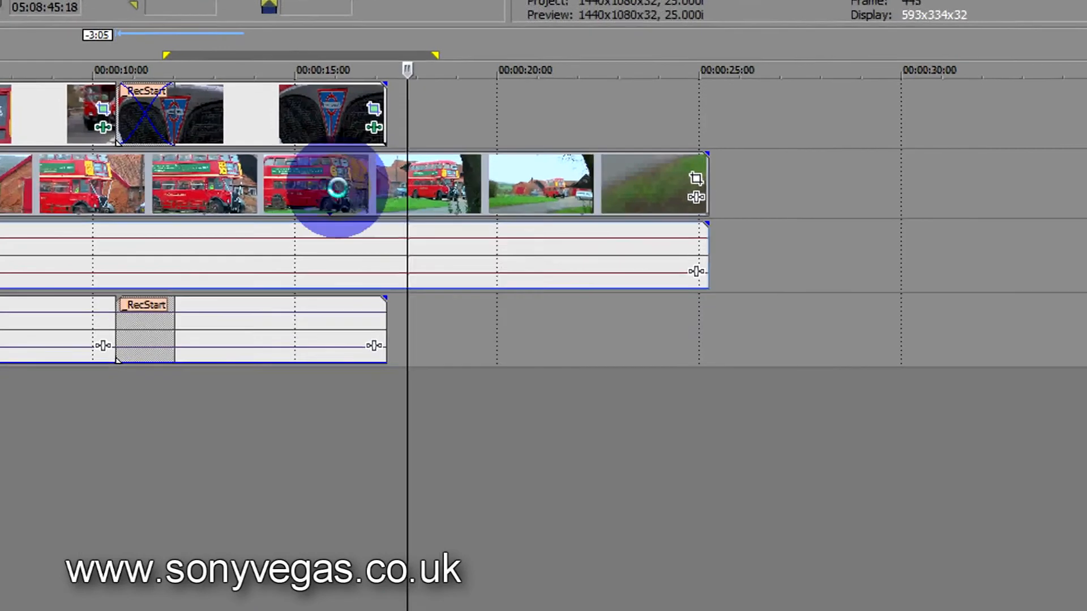
{"action": "right_click", "coordinate": [573, 336]}
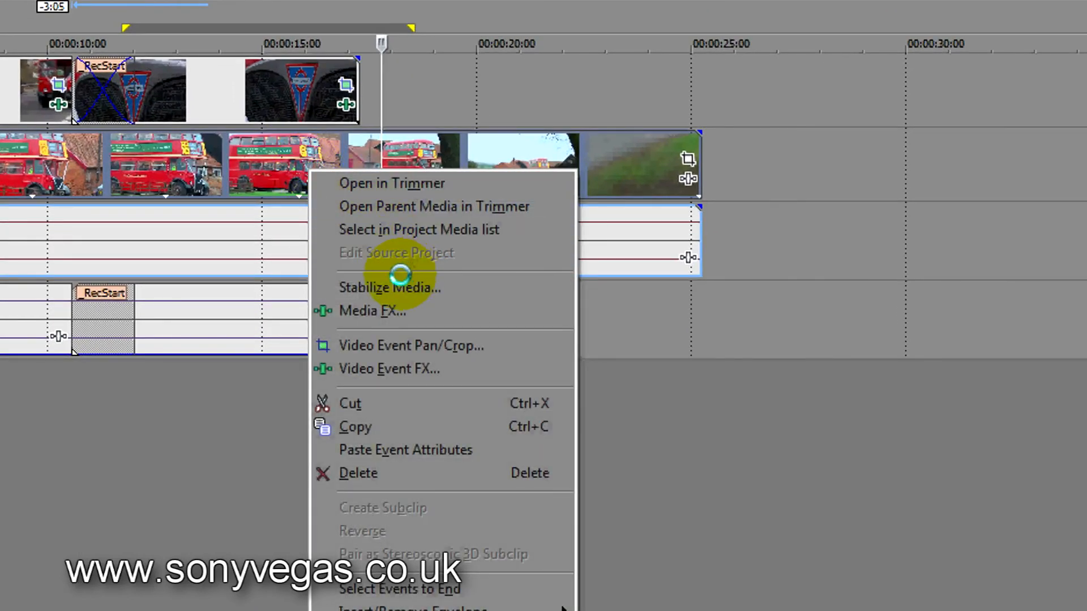
{"action": "left_click", "coordinate": [214, 381]}
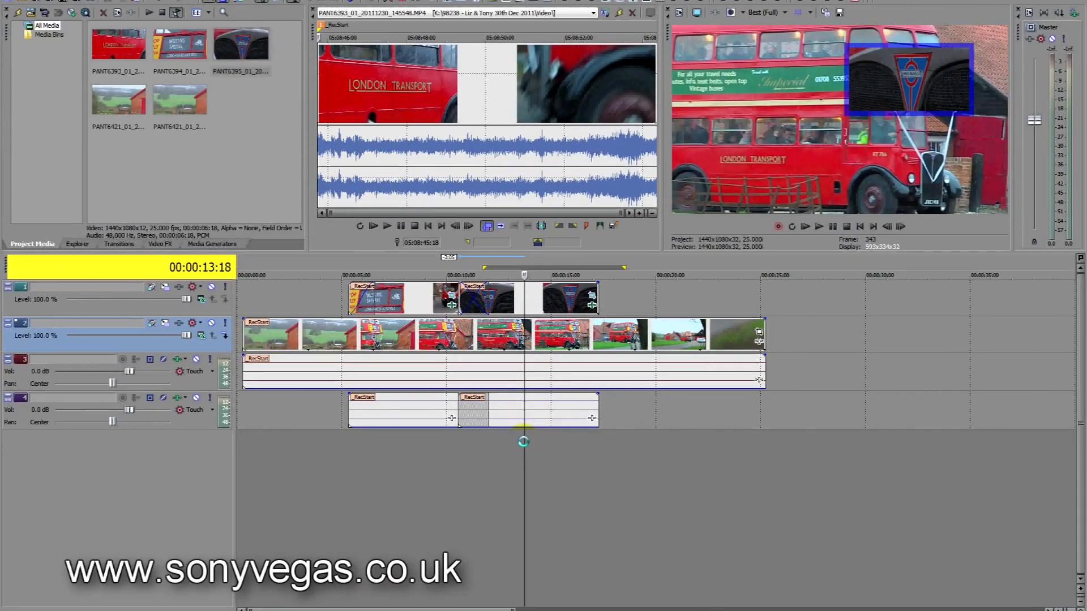
{"action": "scroll", "coordinate": [523, 441], "scroll_direction": "down", "scroll_amount": 3}
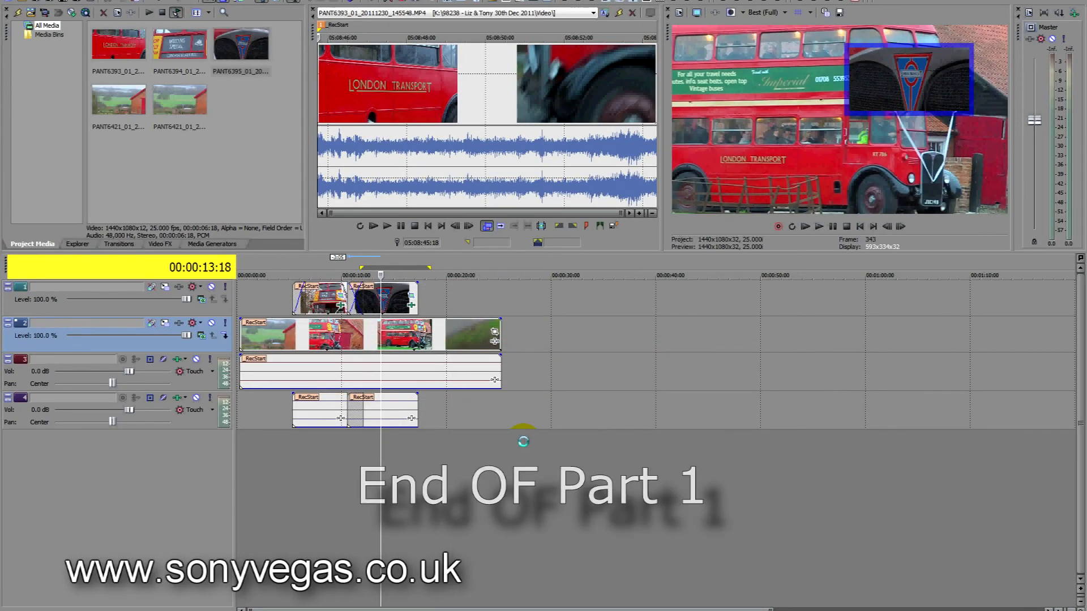